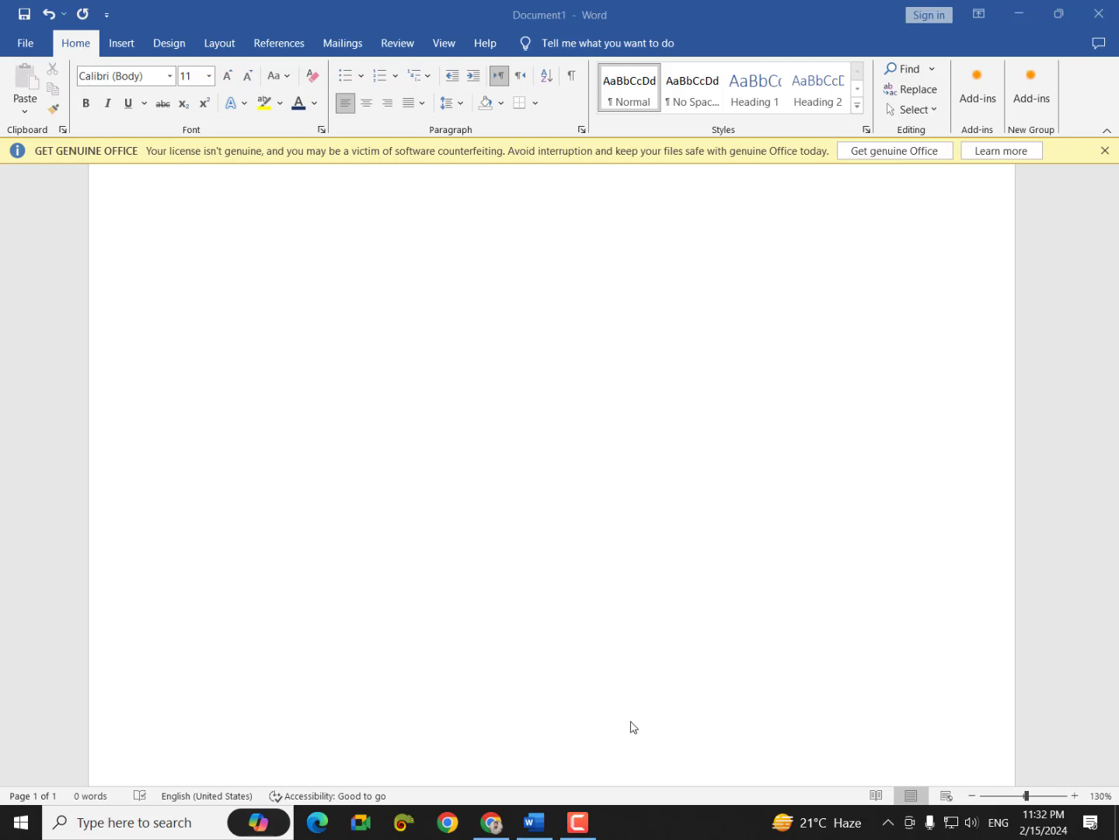
# Step: Draw a rectangle shape about 6.8" wide and 2.65" high on the page, and shift it slightly toward the left margin
pyautogui.click(119, 44)
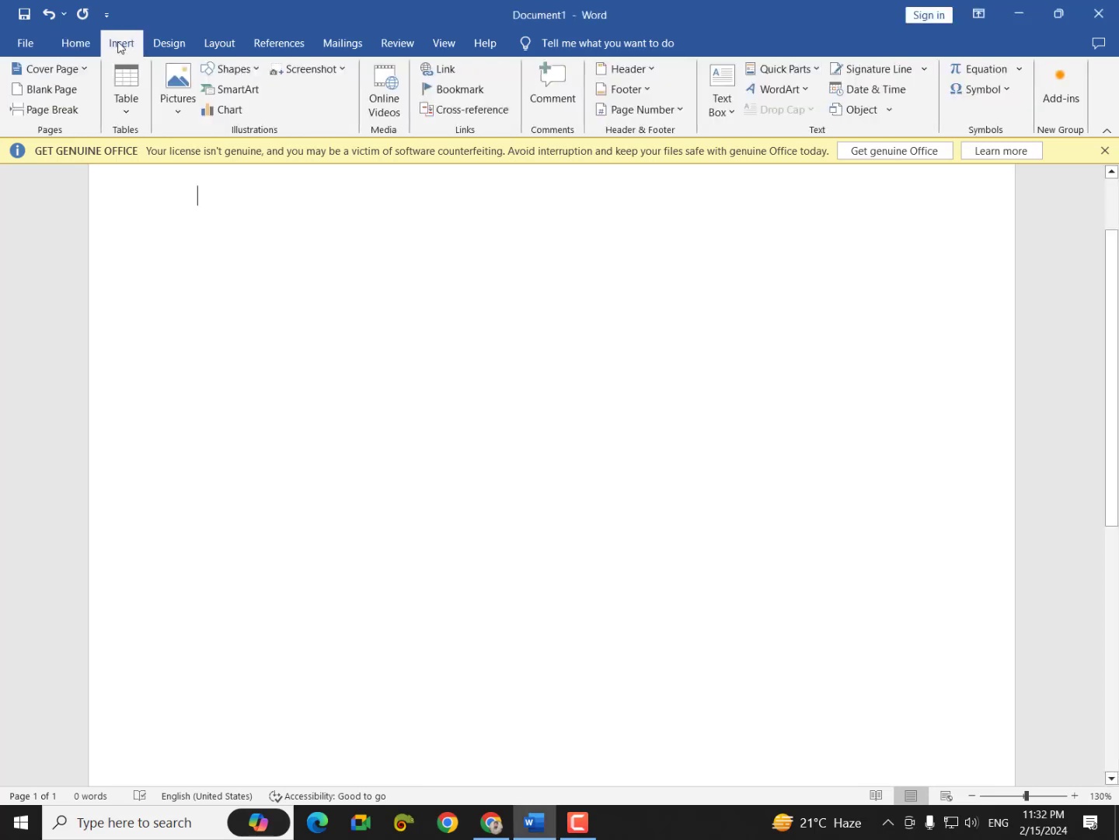
pyautogui.click(233, 69)
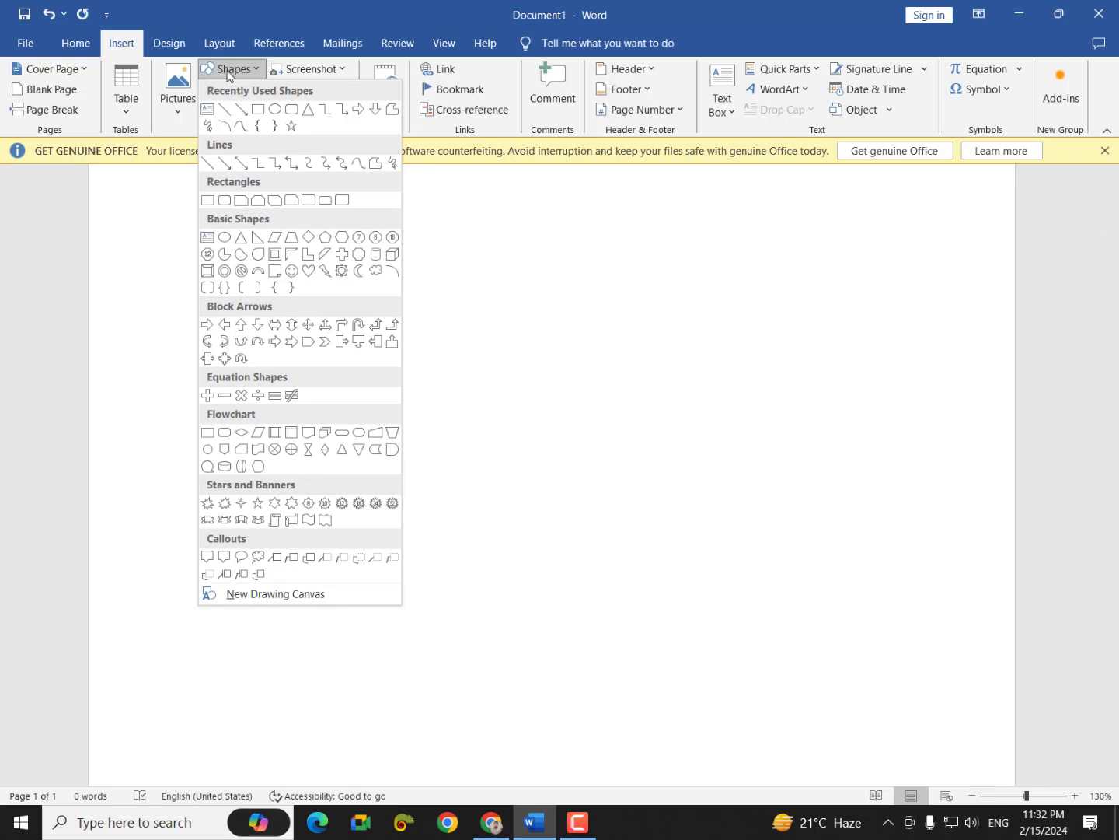
pyautogui.click(258, 110)
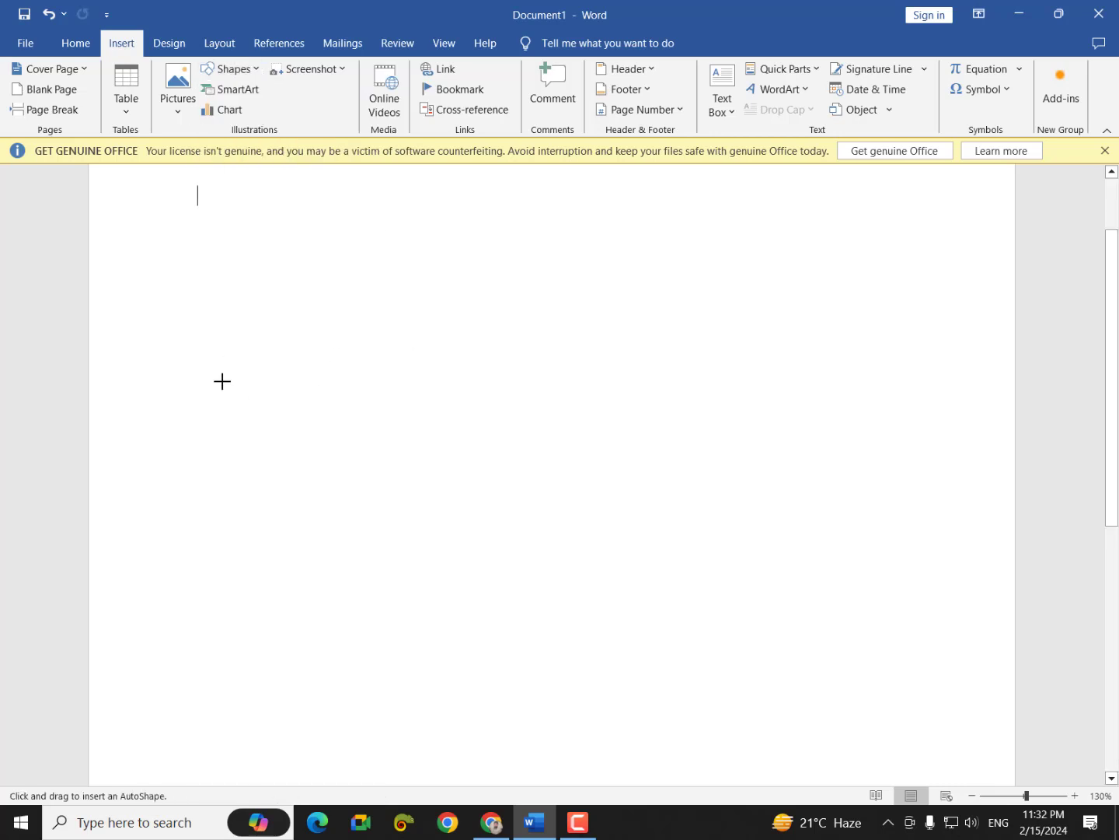
pyautogui.moveTo(213, 293); pyautogui.dragTo(254, 333)
pyautogui.moveTo(300, 396)
pyautogui.mouseDown()
pyautogui.moveTo(580, 591)
pyautogui.moveTo(735, 668)
pyautogui.moveTo(624, 578)
pyautogui.moveTo(817, 584)
pyautogui.moveTo(917, 626)
pyautogui.moveTo(956, 582)
pyautogui.mouseUp()
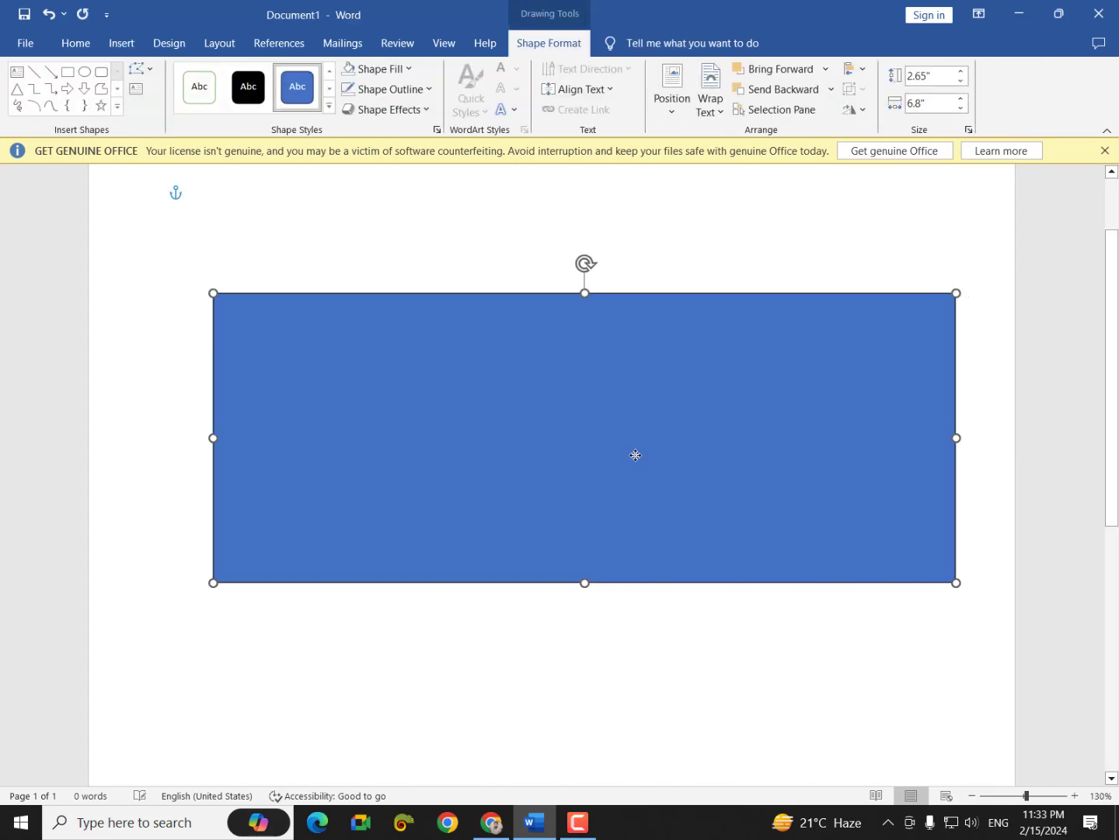
pyautogui.moveTo(635, 455); pyautogui.dragTo(583, 447)
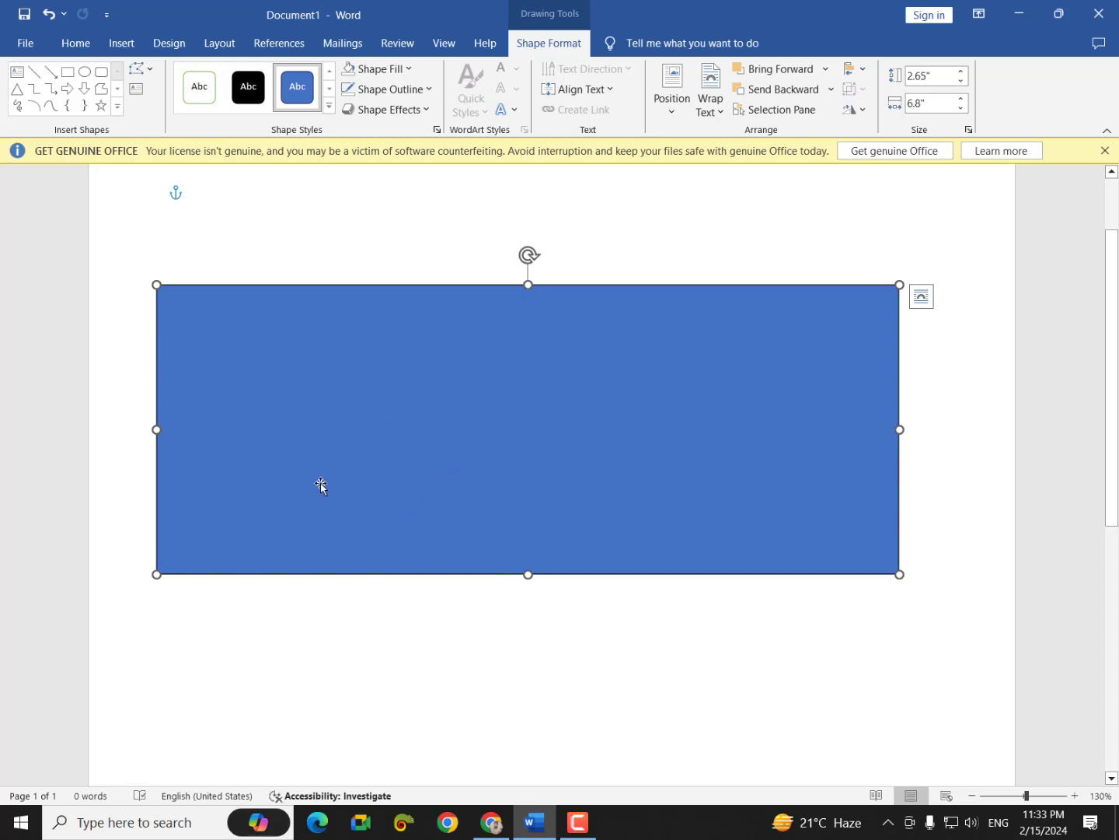
# Step: Edit the rectangle's points to bow its top edge upward into a smooth arch using both upper corner points
pyautogui.rightClick(166, 287)
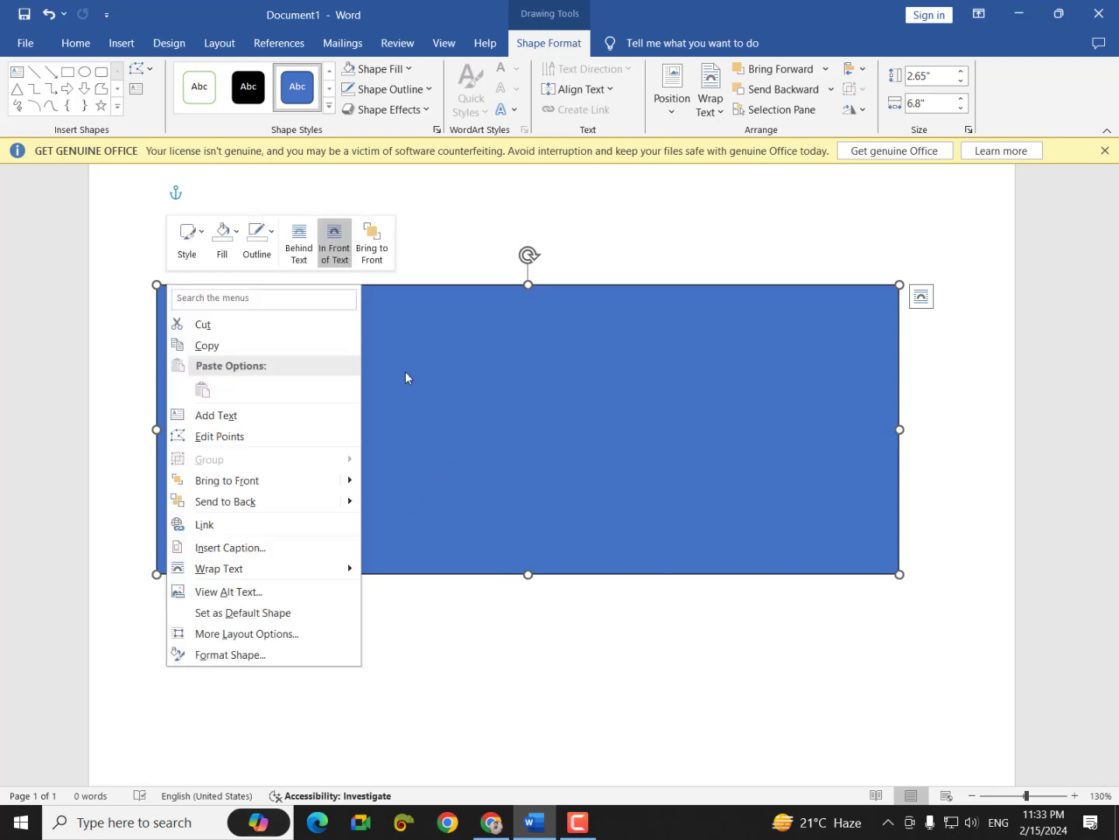
pyautogui.click(299, 436)
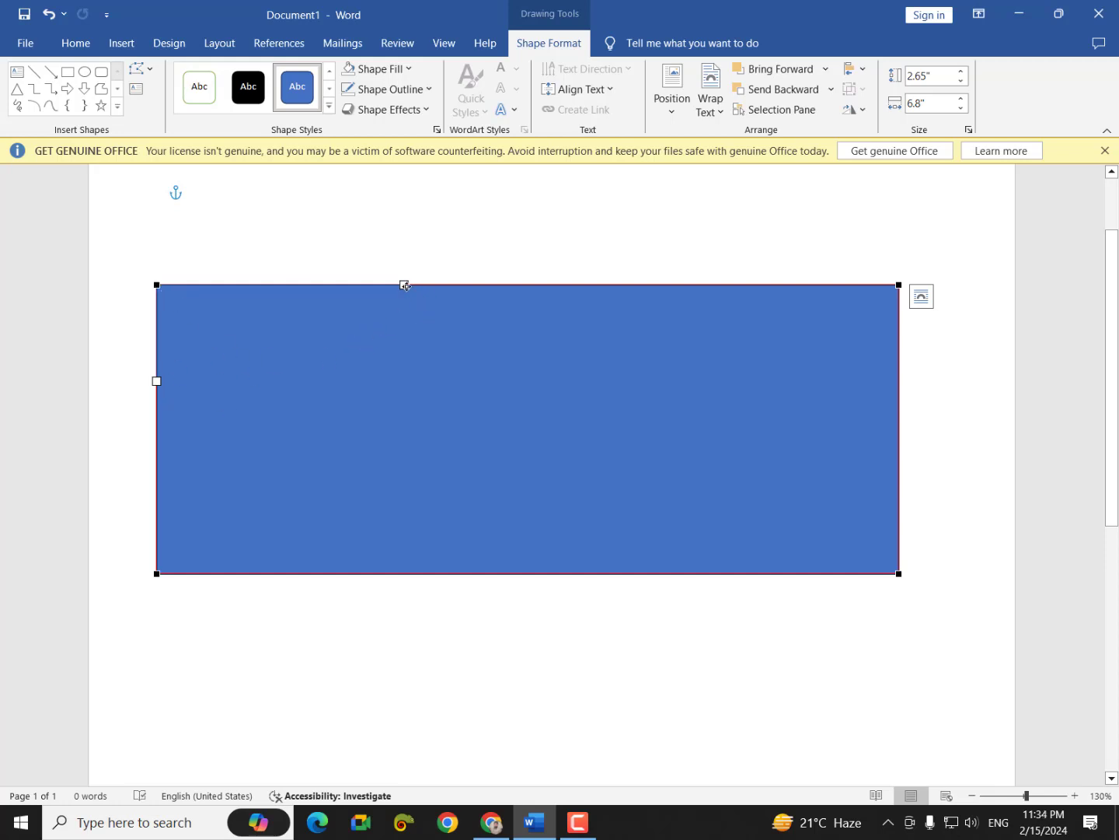
pyautogui.moveTo(405, 286); pyautogui.dragTo(466, 192)
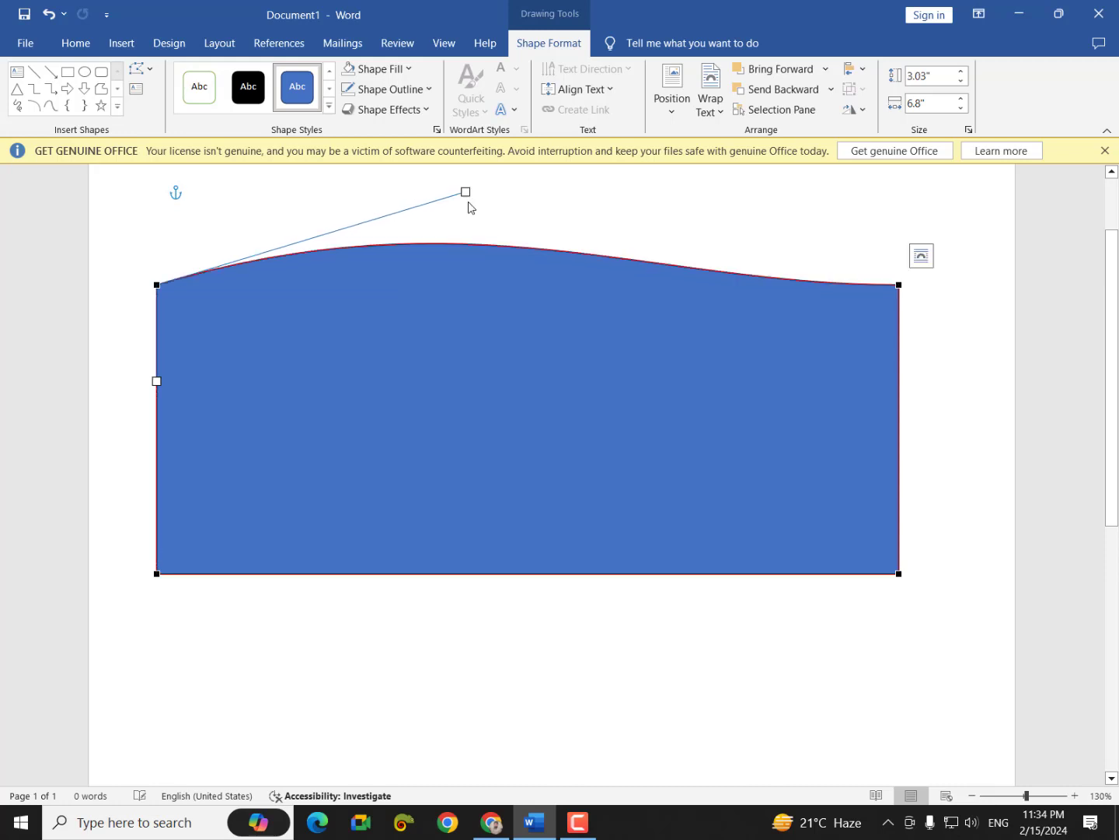
pyautogui.click(900, 285)
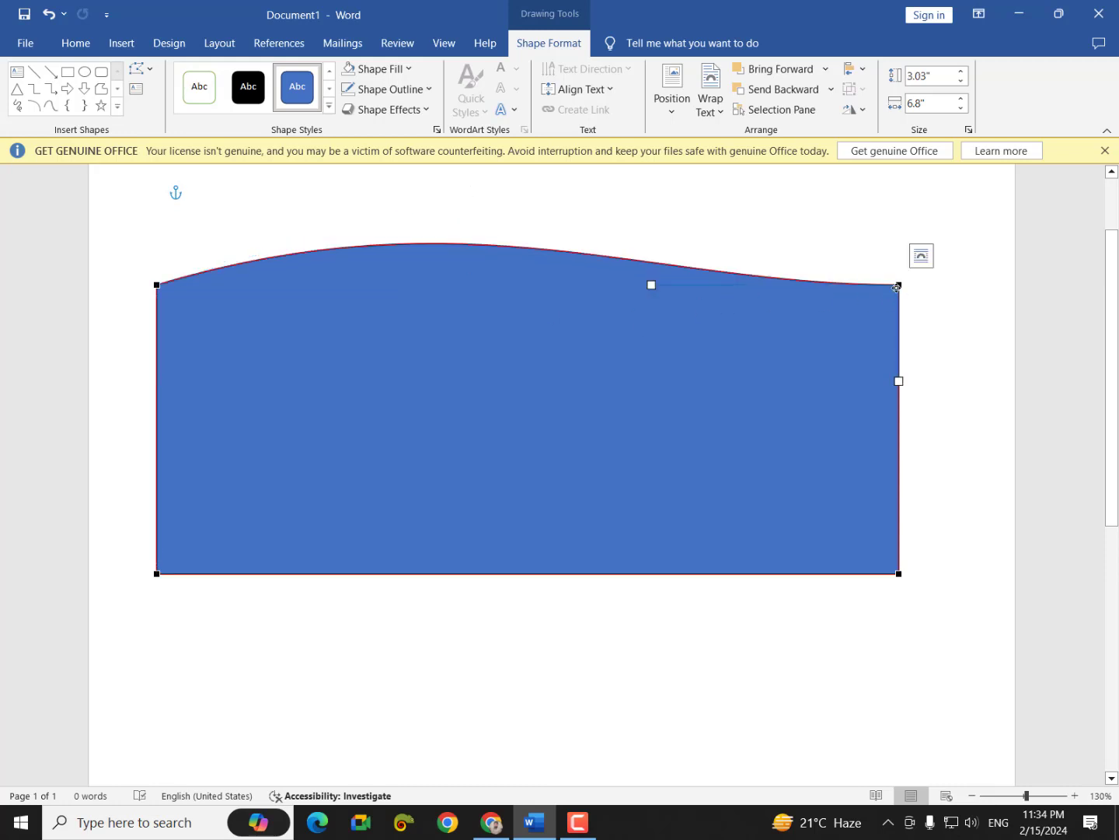
pyautogui.moveTo(653, 285); pyautogui.dragTo(599, 216)
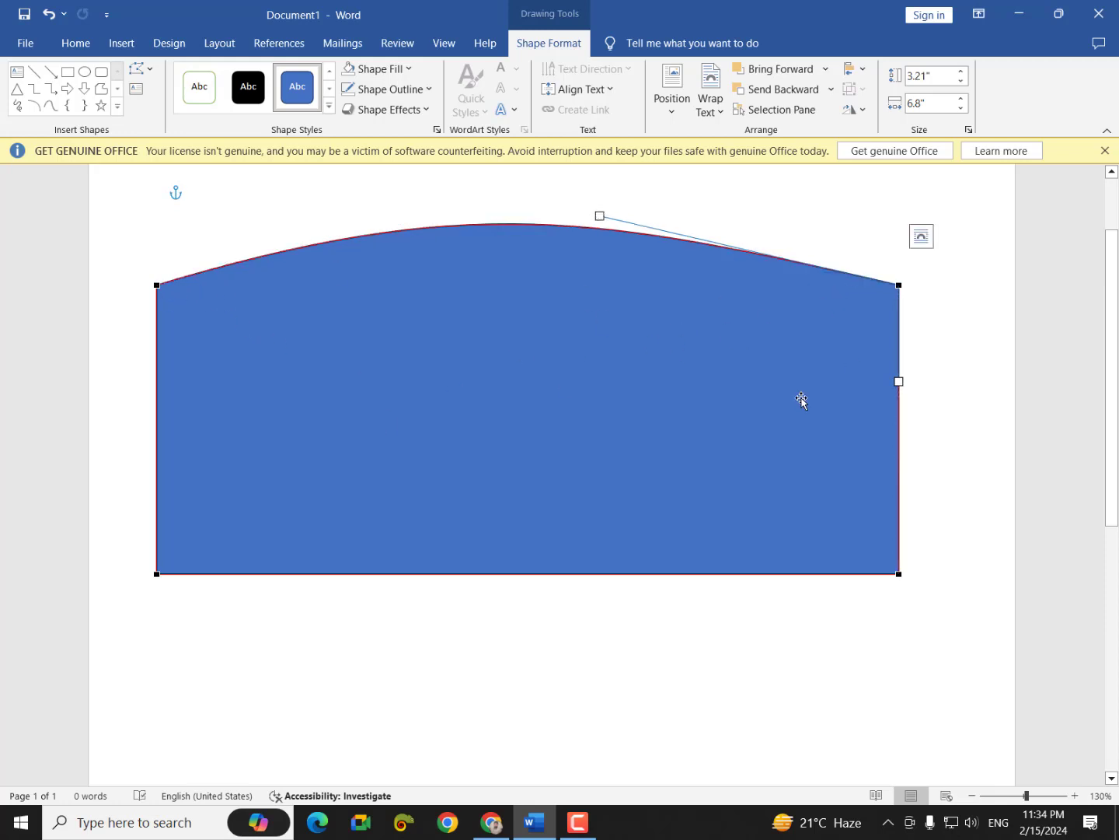
pyautogui.click(595, 372)
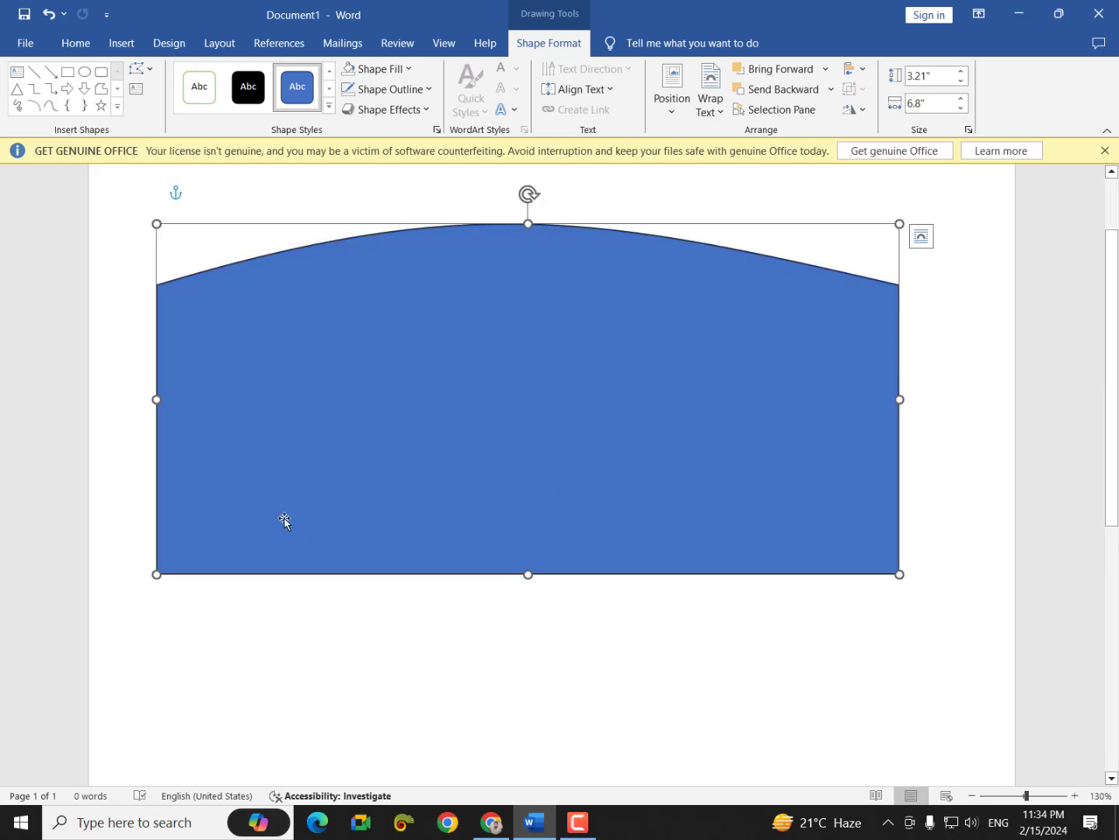
# Step: Edit the shape's points to bow its bottom edge downward into a smooth arch mirroring the top edge
pyautogui.rightClick(160, 571)
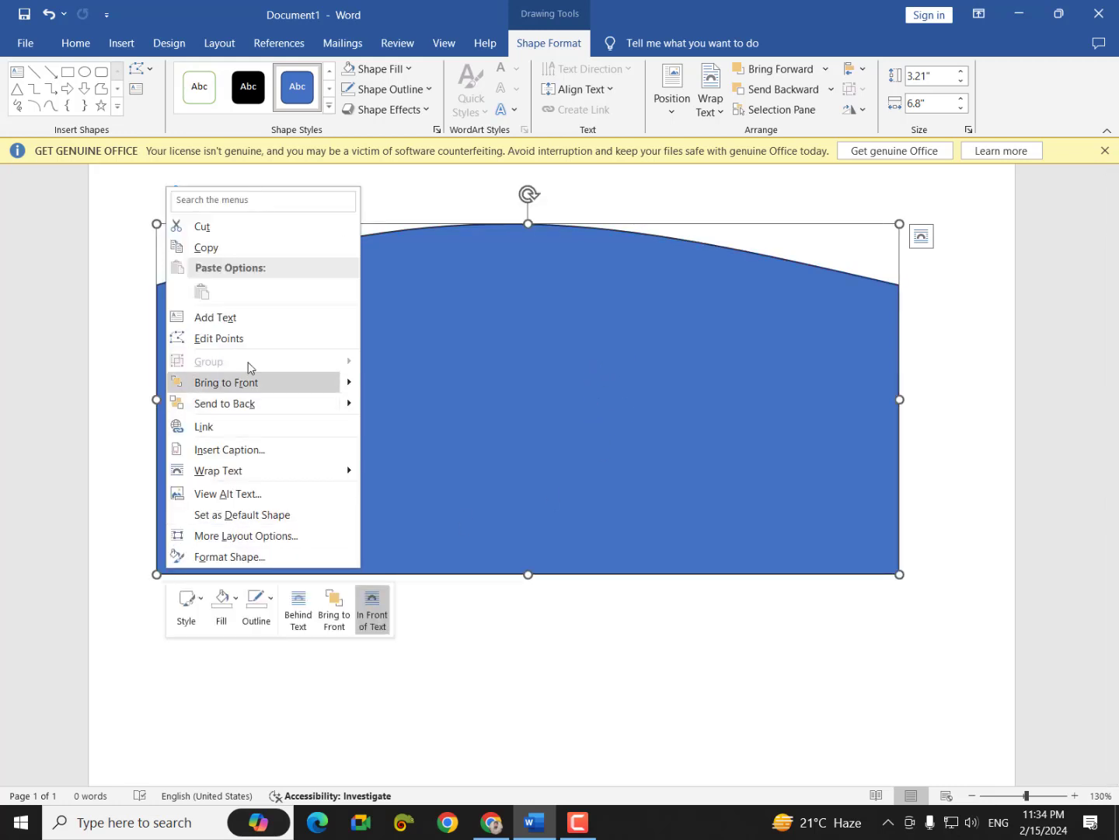
pyautogui.click(253, 347)
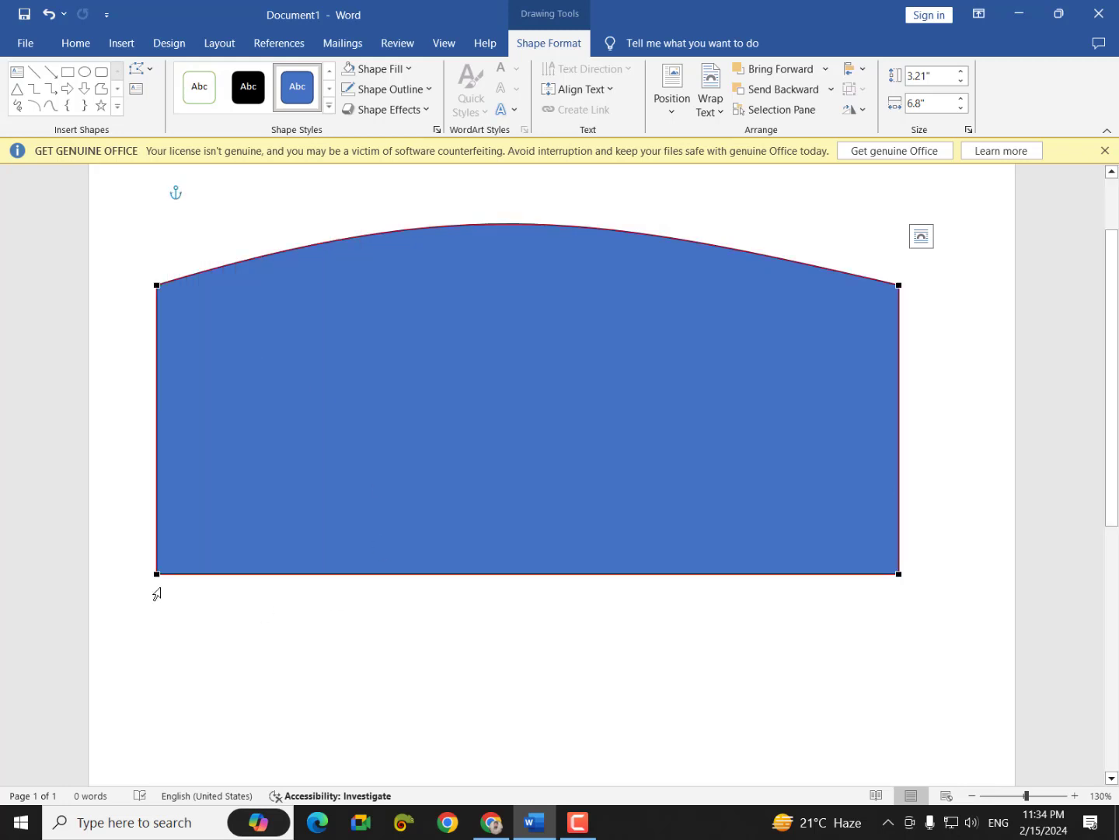
pyautogui.click(156, 572)
pyautogui.moveTo(404, 573); pyautogui.dragTo(509, 672)
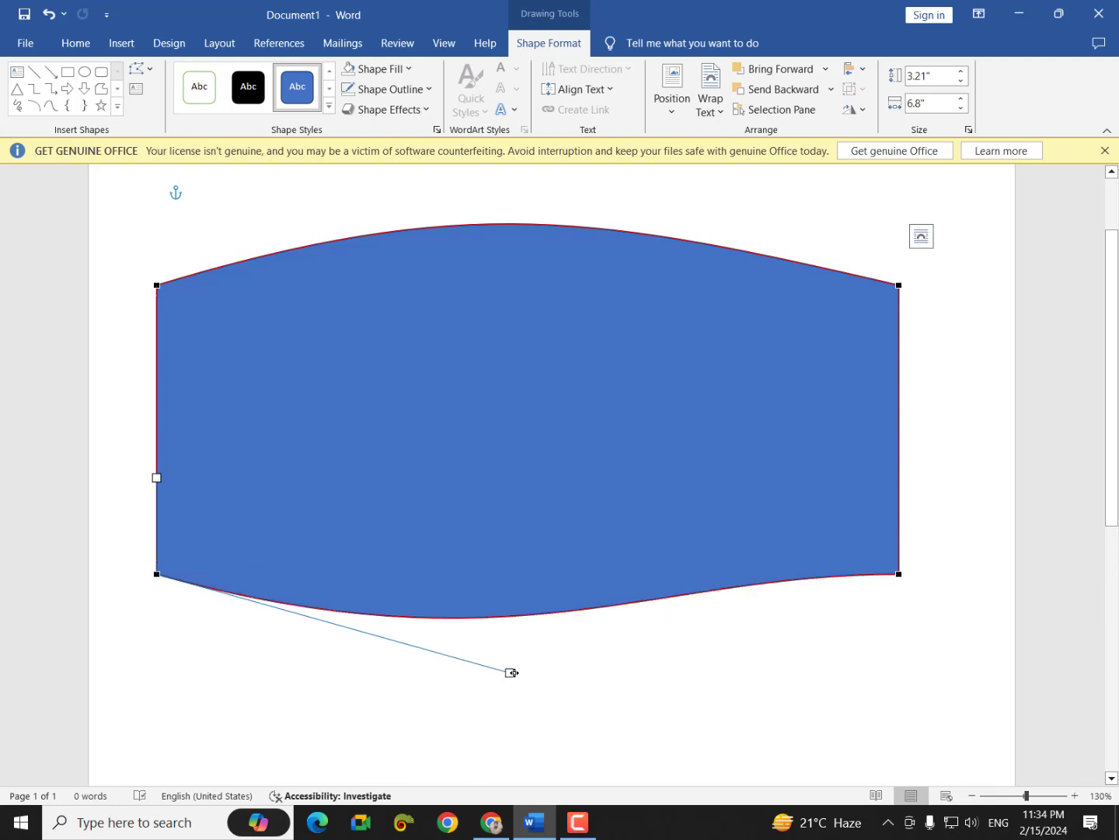
pyautogui.click(898, 573)
pyautogui.moveTo(651, 573); pyautogui.dragTo(607, 638)
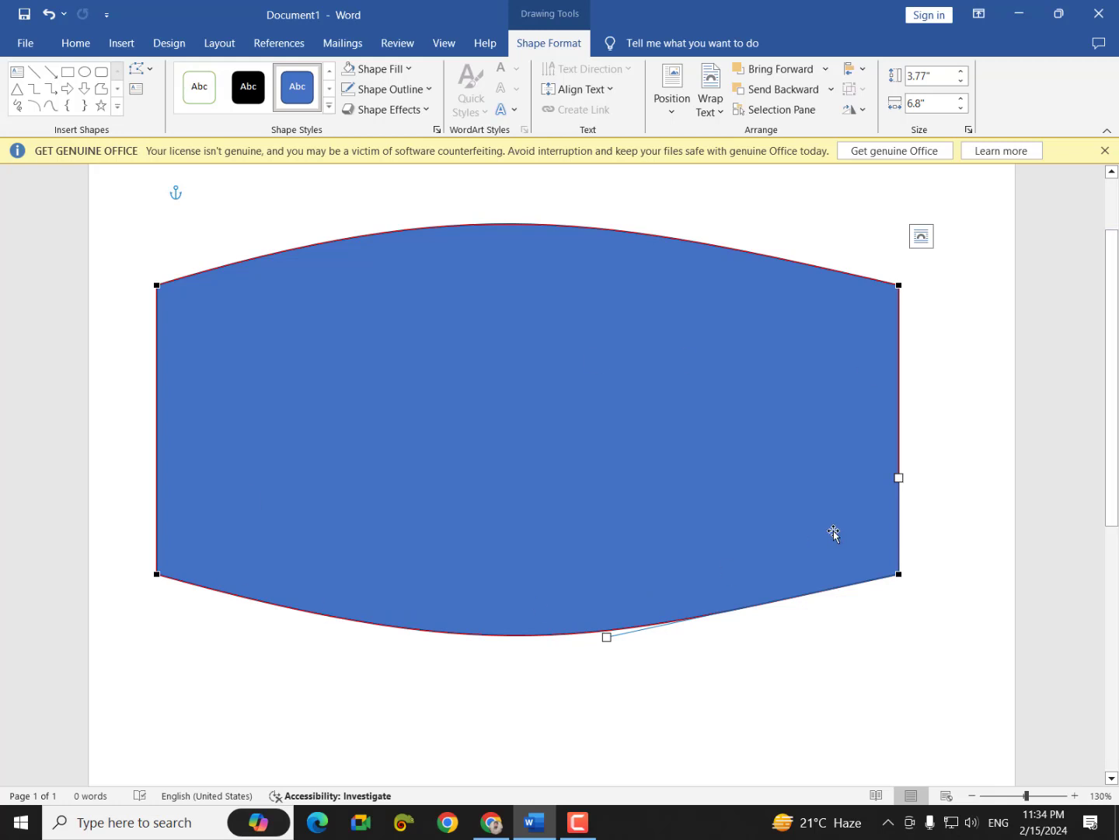
pyautogui.click(945, 500)
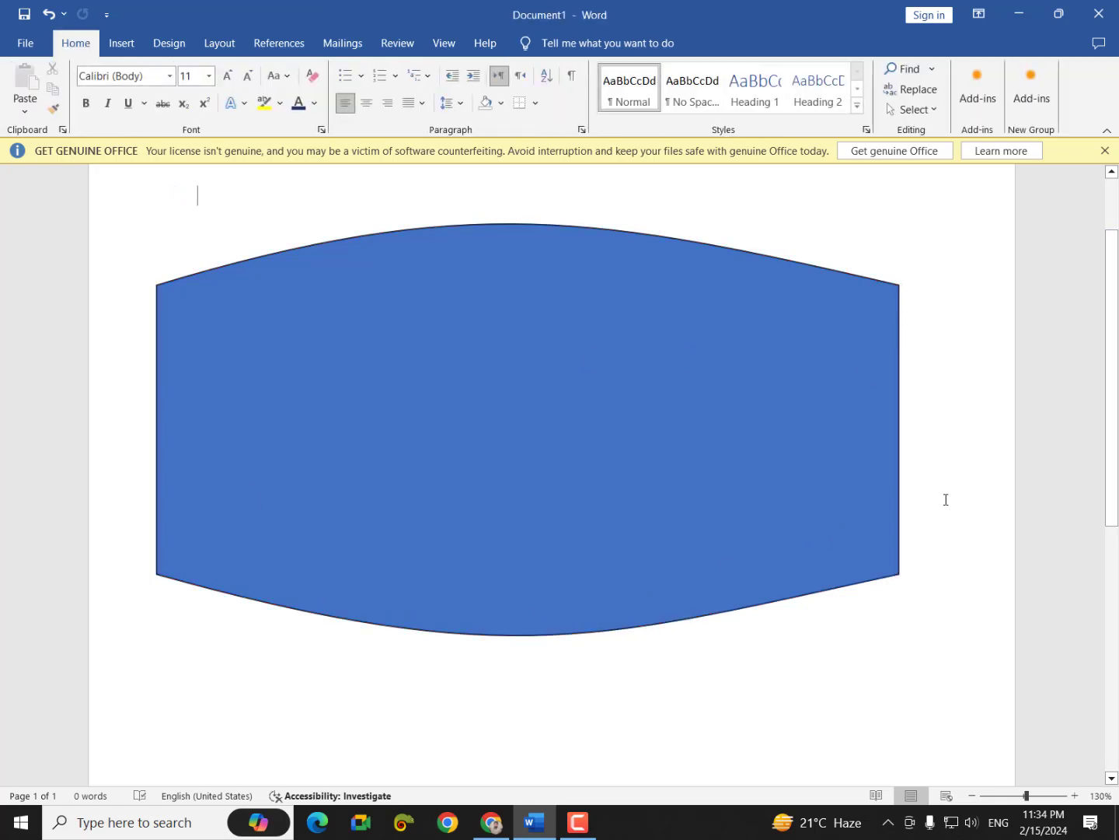
# Step: Delete the barrel-like shape and draw a new rectangle about 6.35" wide and 2.85" high in its place
pyautogui.click(567, 436)
pyautogui.press('Delete')
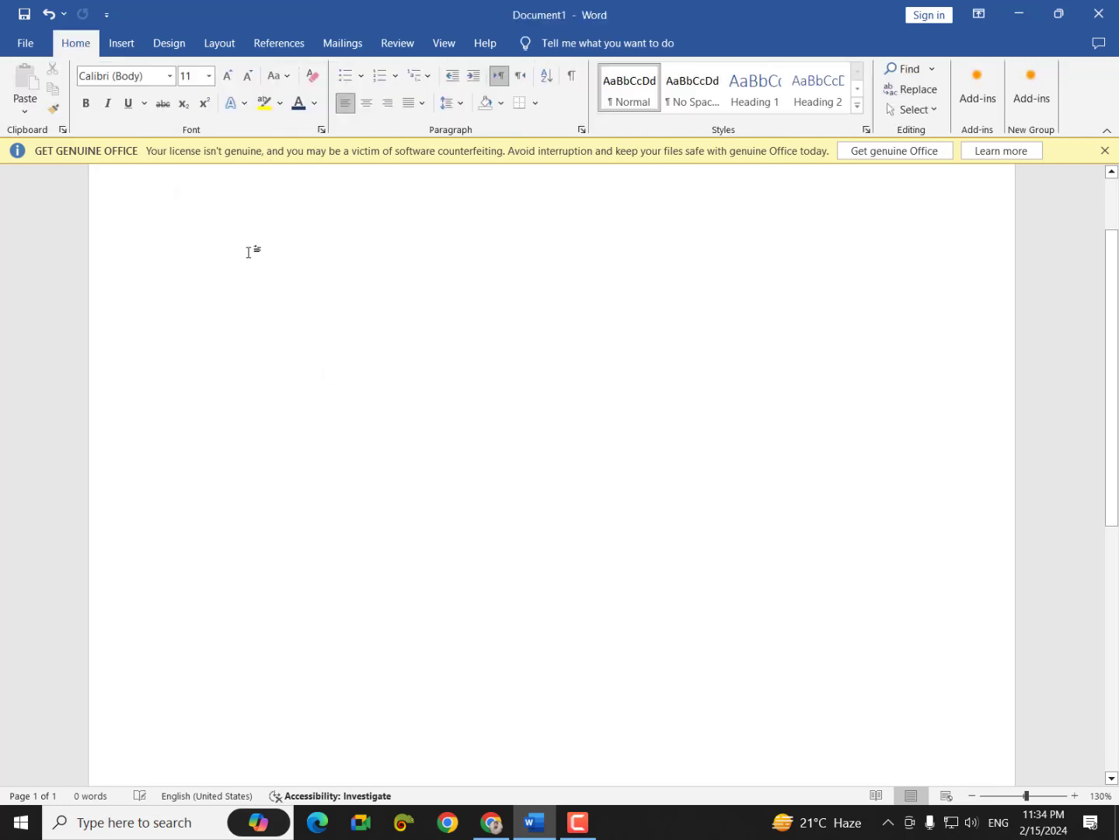
pyautogui.click(117, 52)
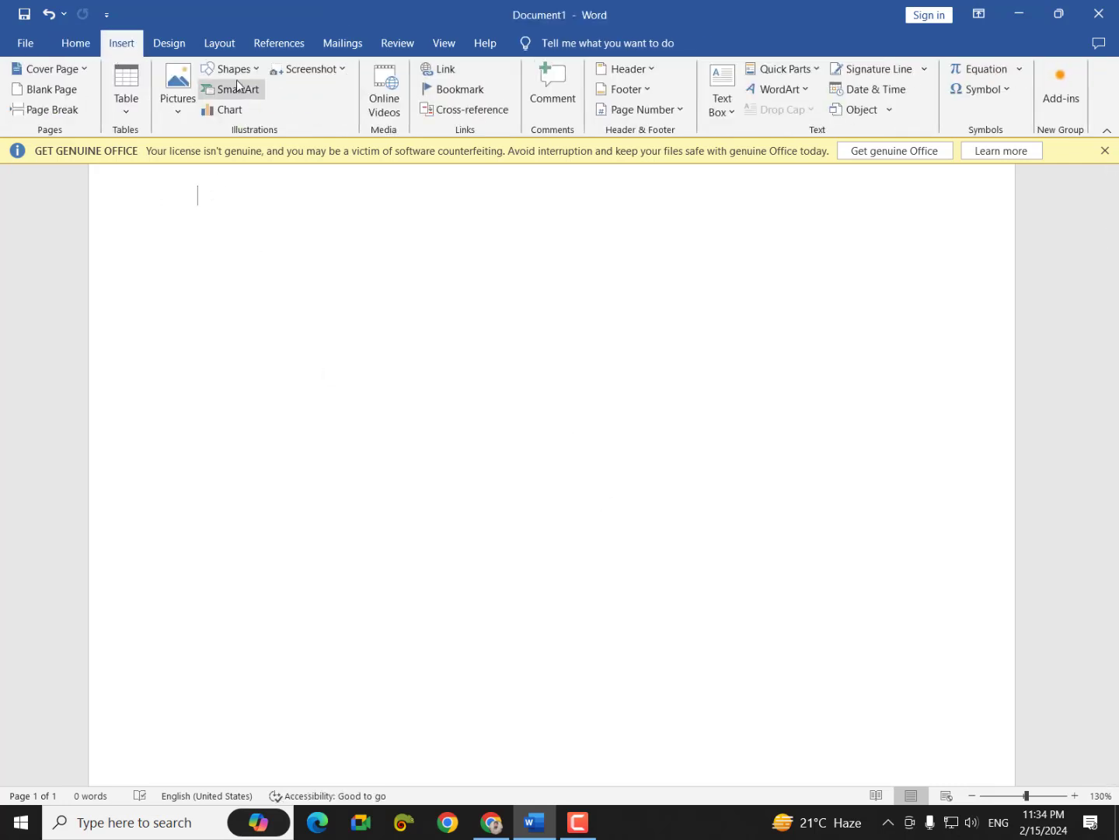
pyautogui.click(234, 69)
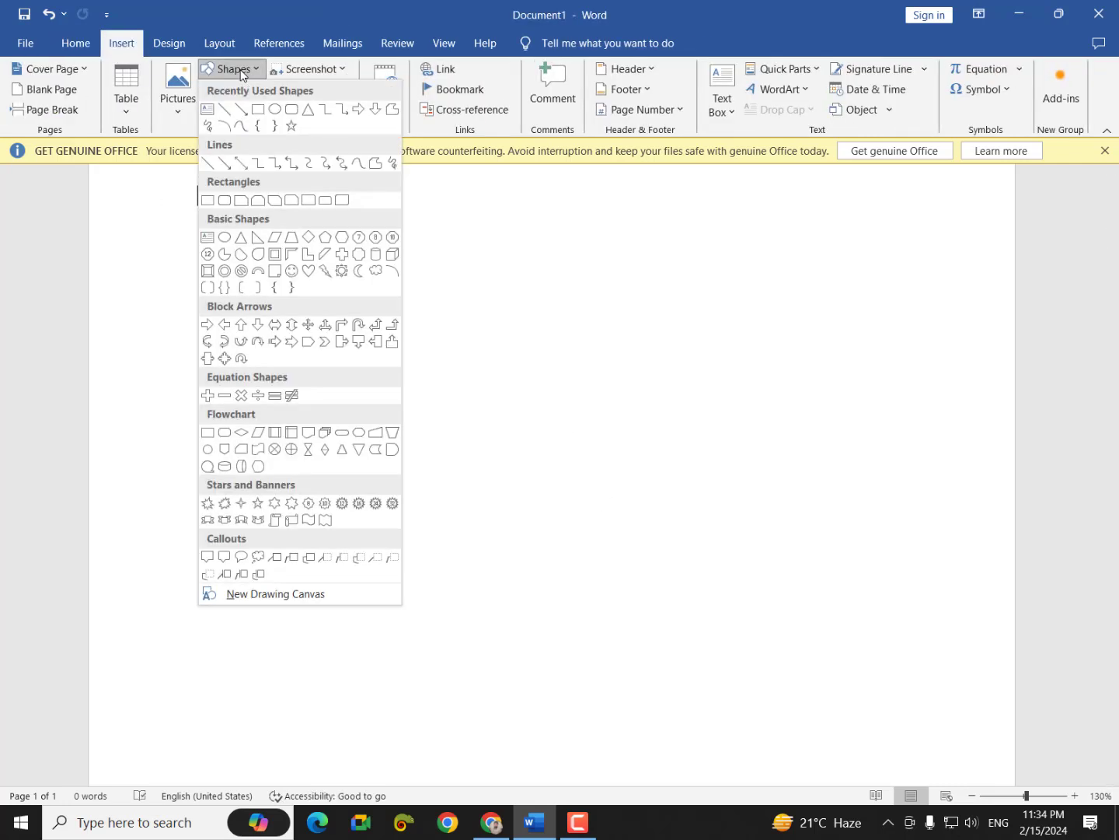
pyautogui.click(266, 116)
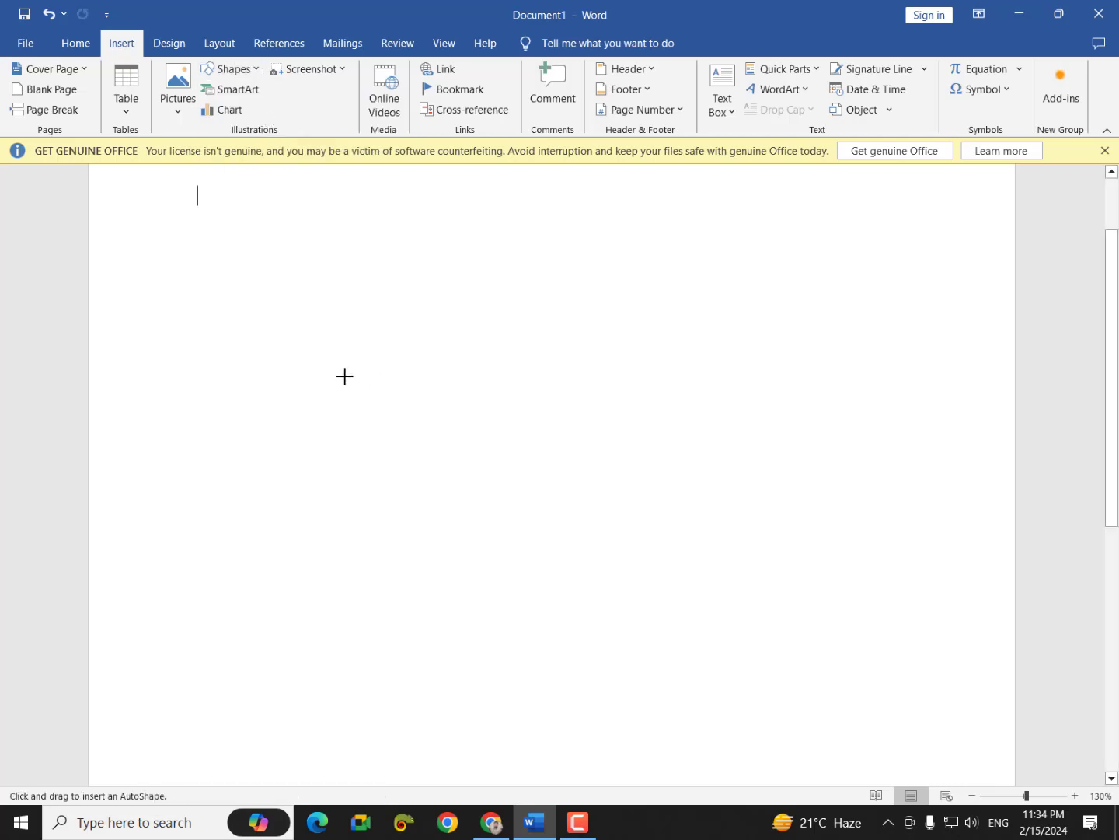
pyautogui.moveTo(227, 340); pyautogui.dragTo(920, 650)
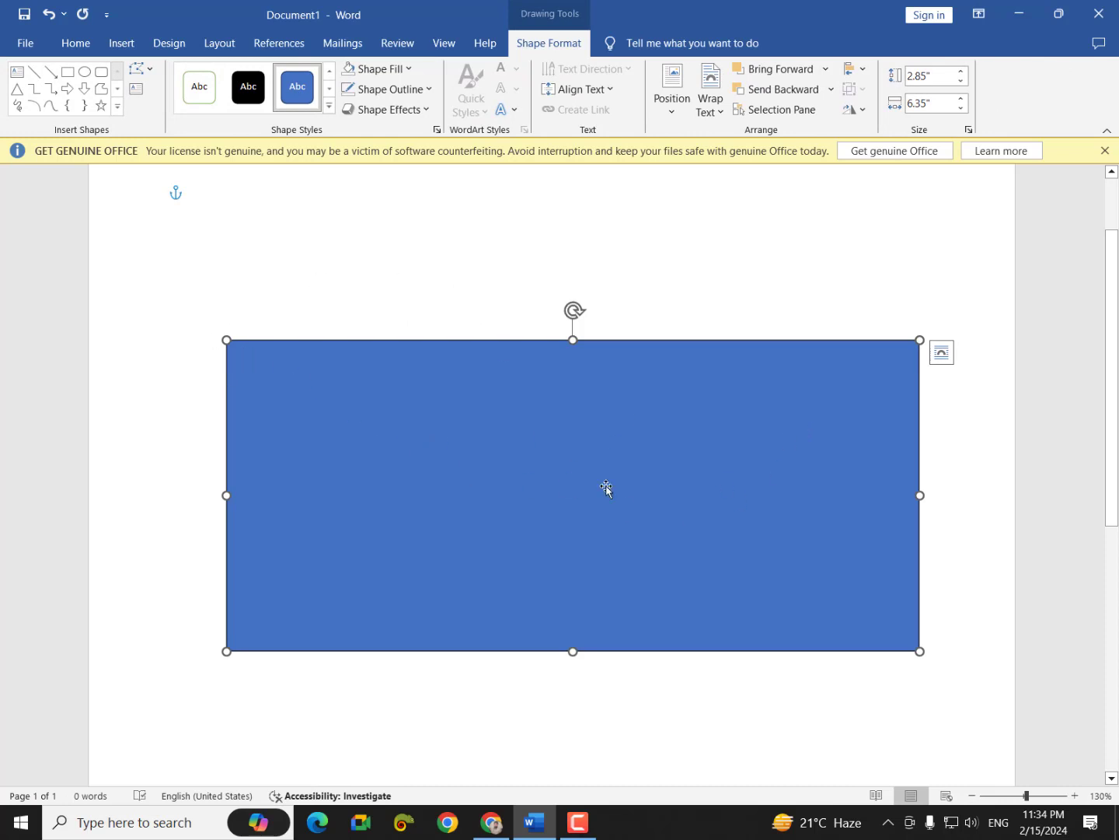
# Step: Edit the rectangle's points to turn its top edge into a wave that dips on the left half and rises on the right
pyautogui.rightClick(227, 341)
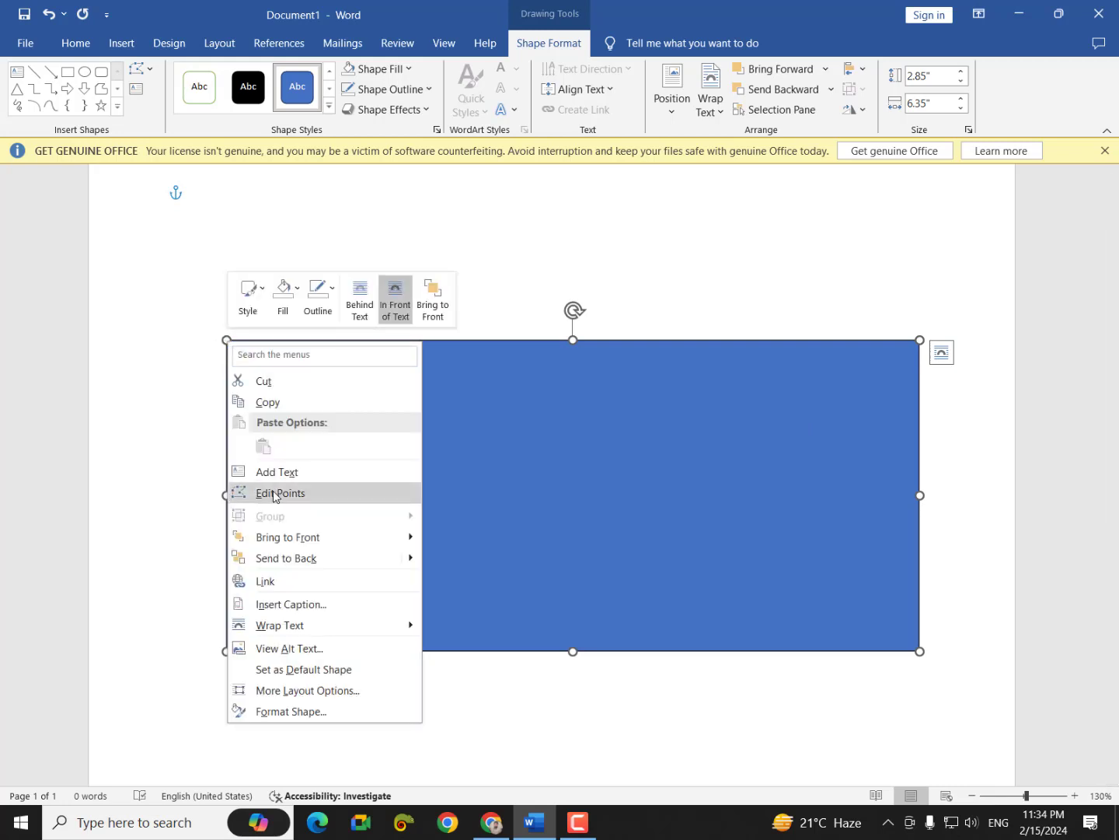
pyautogui.click(274, 494)
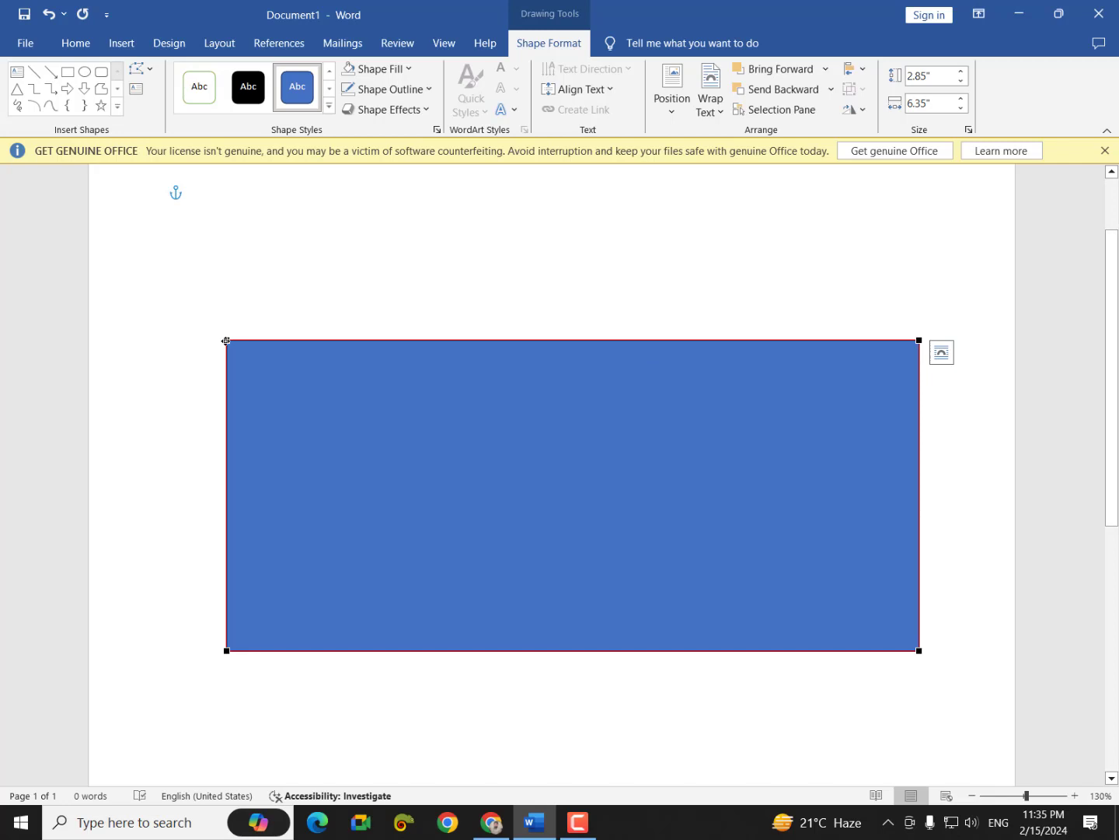
pyautogui.moveTo(458, 339); pyautogui.dragTo(601, 564)
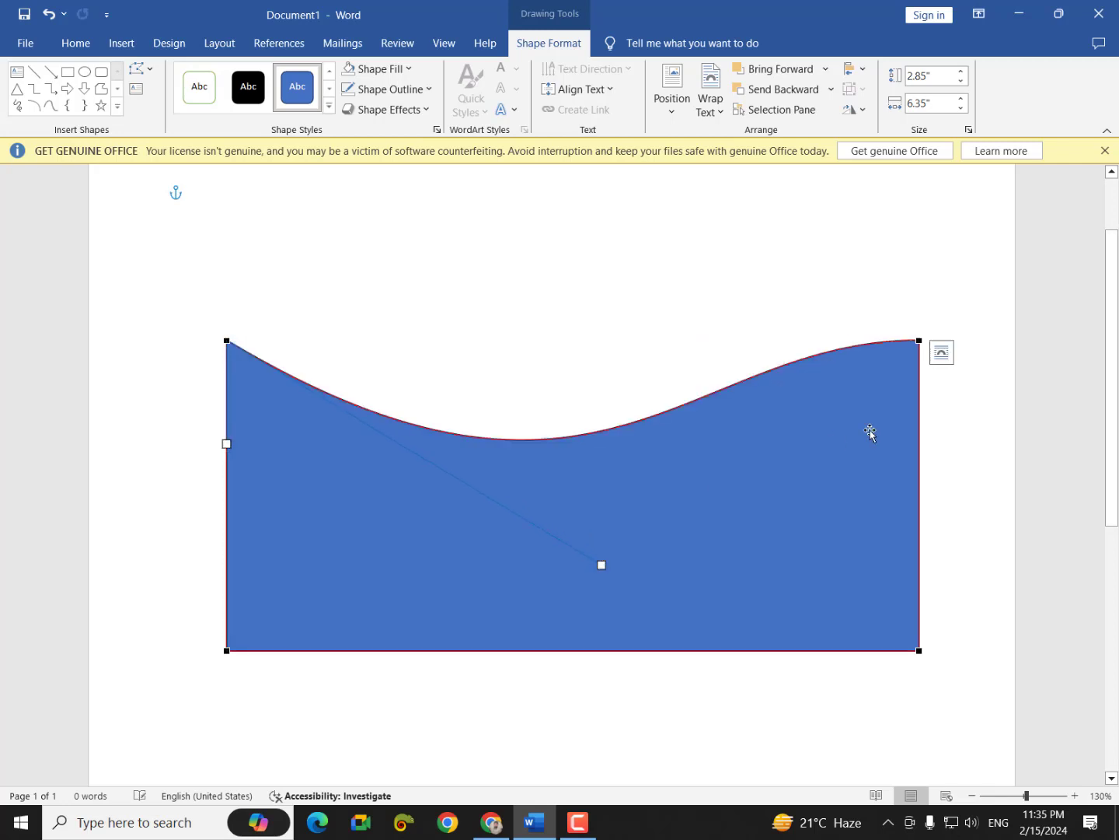
pyautogui.click(918, 339)
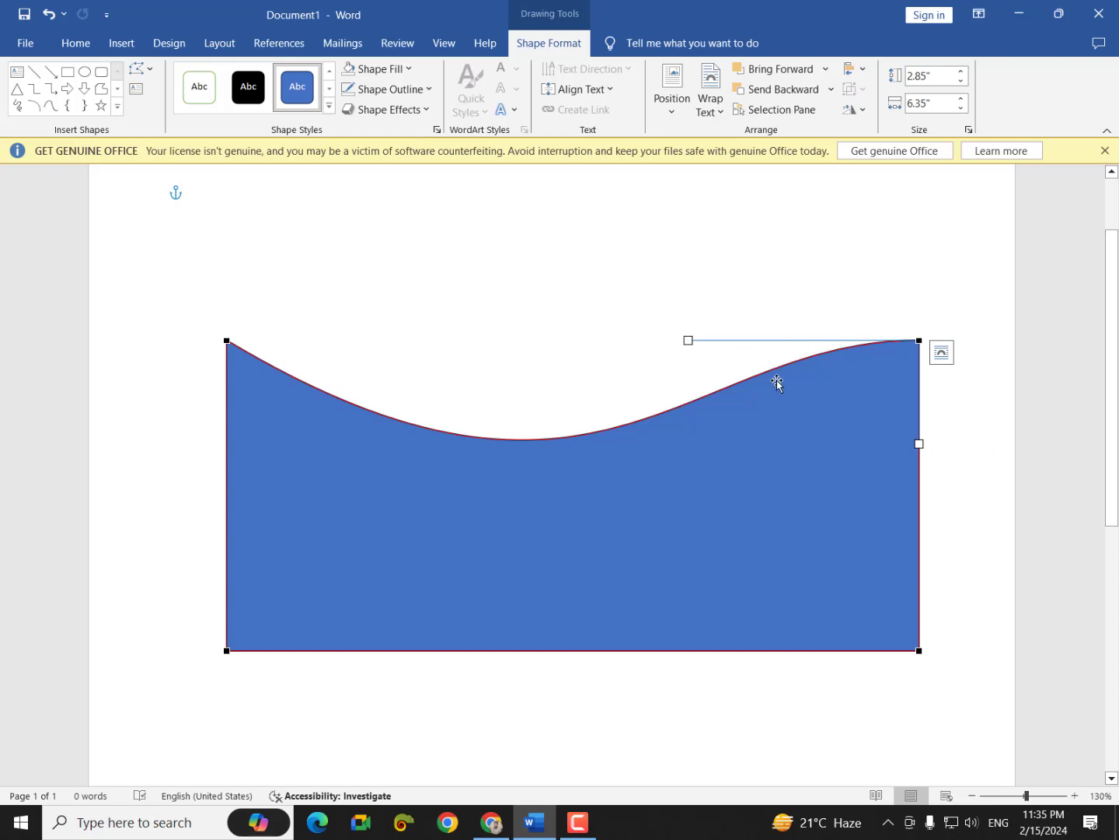
pyautogui.moveTo(689, 340); pyautogui.dragTo(444, 192)
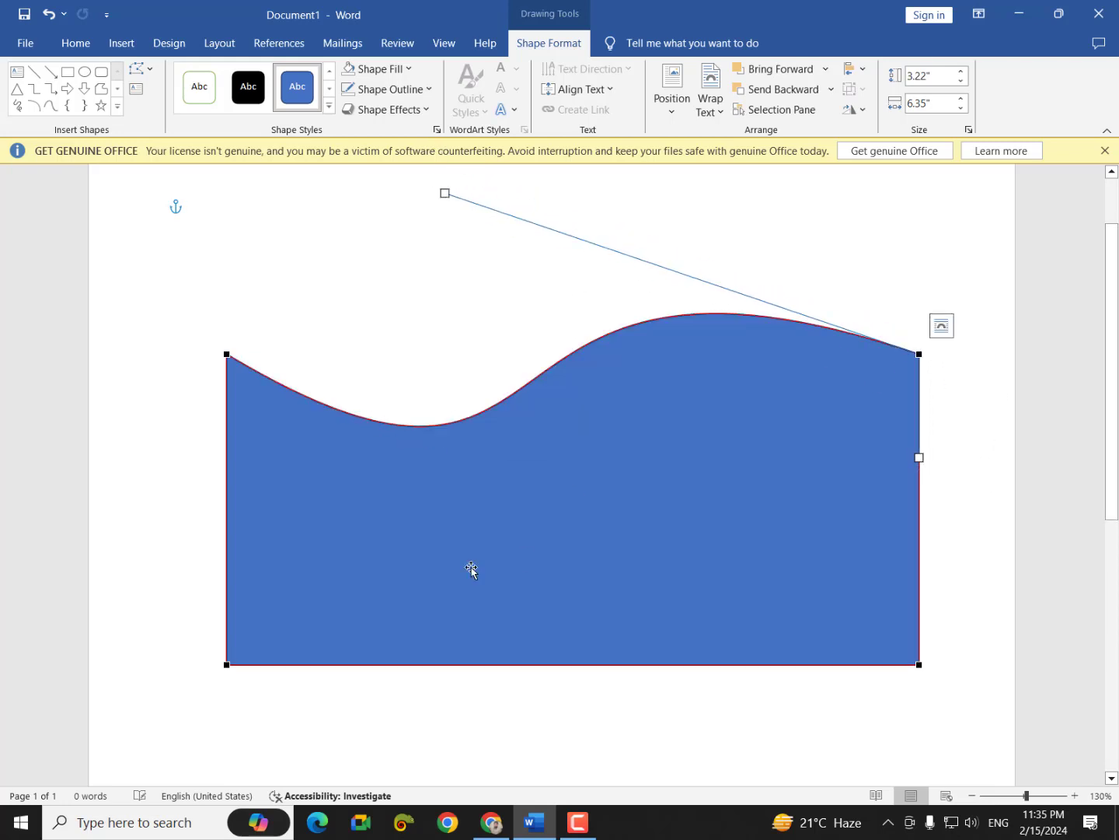
pyautogui.click(224, 354)
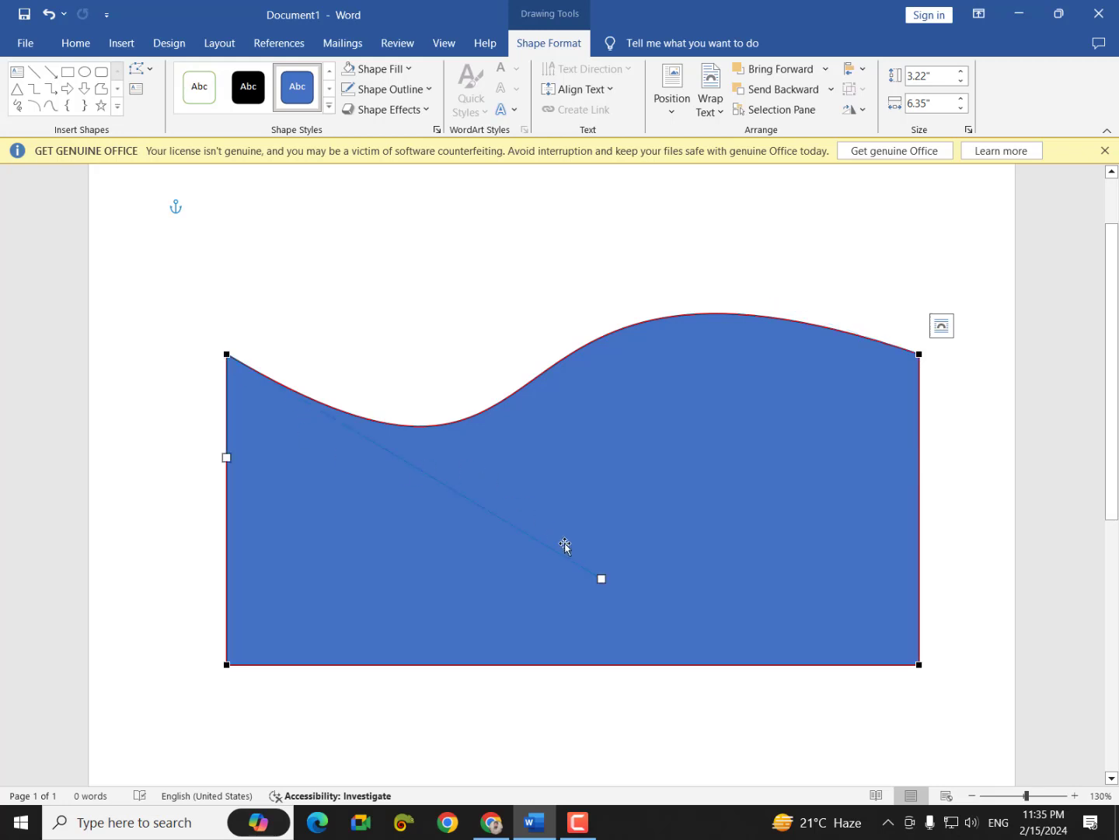
pyautogui.moveTo(601, 578); pyautogui.dragTo(626, 524)
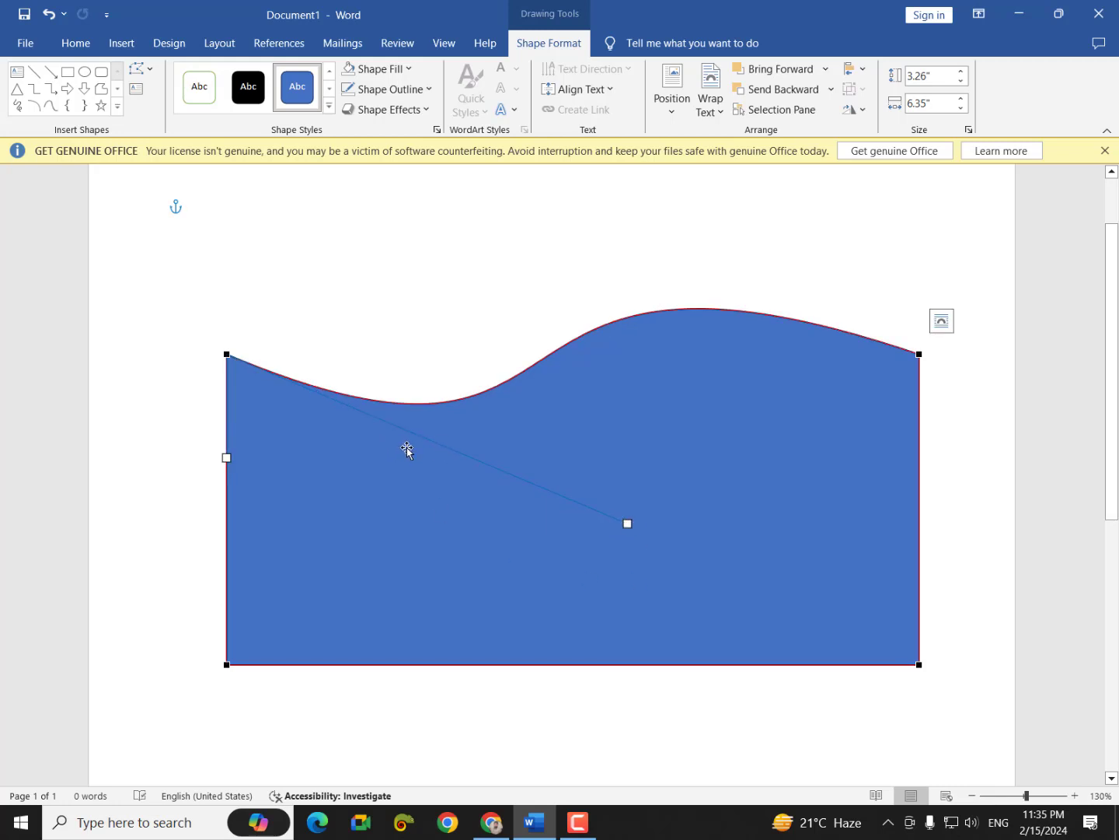
pyautogui.click(269, 446)
pyautogui.click(149, 464)
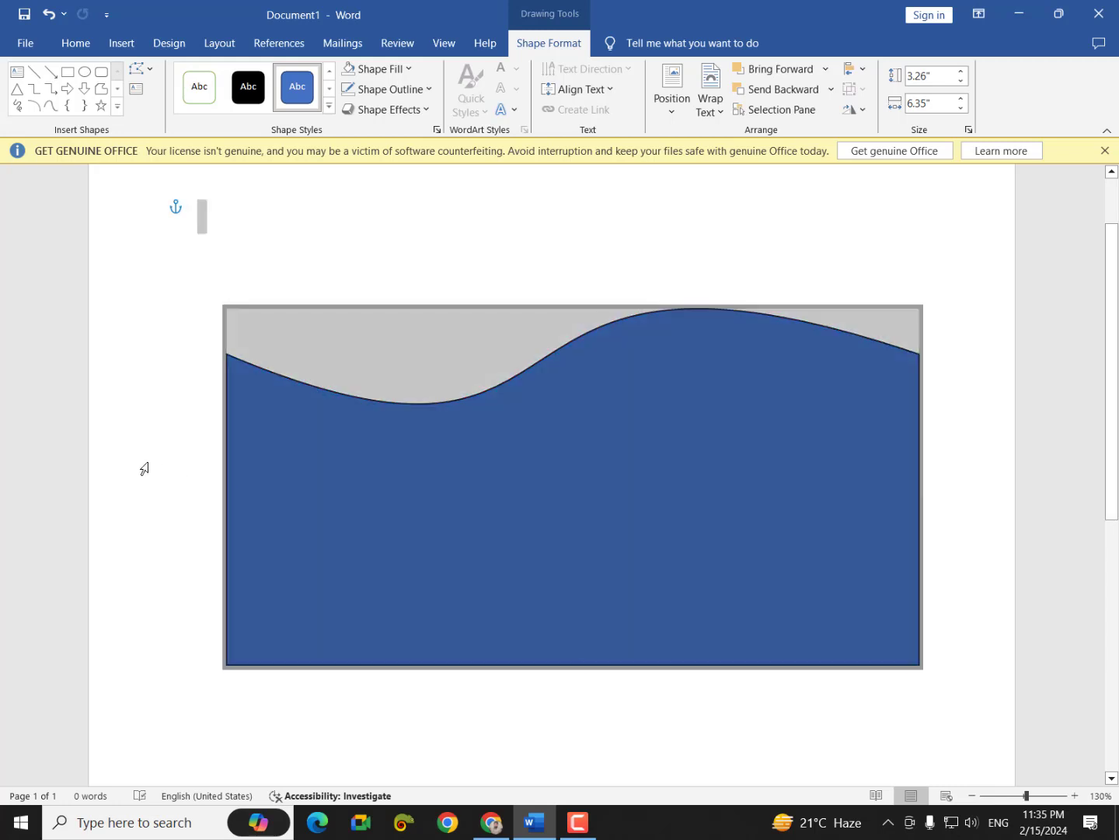
# Step: Edit the shape's points to turn its bottom edge into a wave that dips on the left half and rises on the right
pyautogui.click(243, 400)
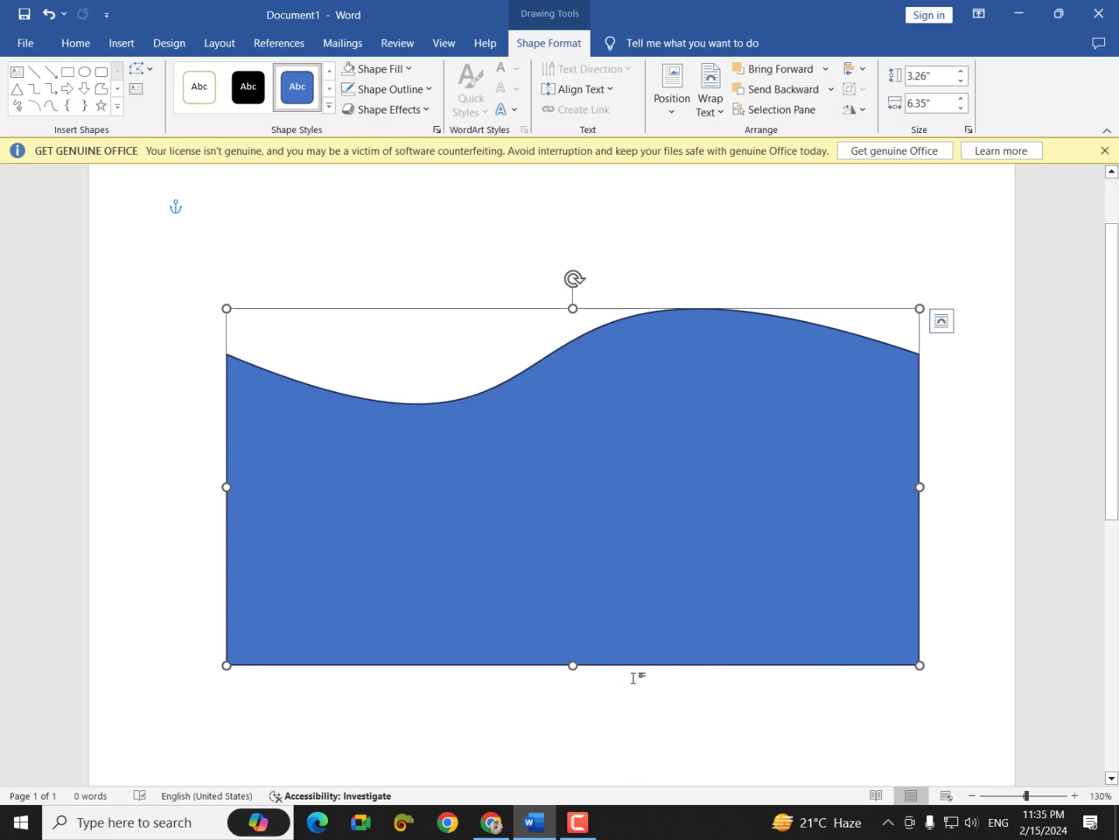
pyautogui.rightClick(300, 626)
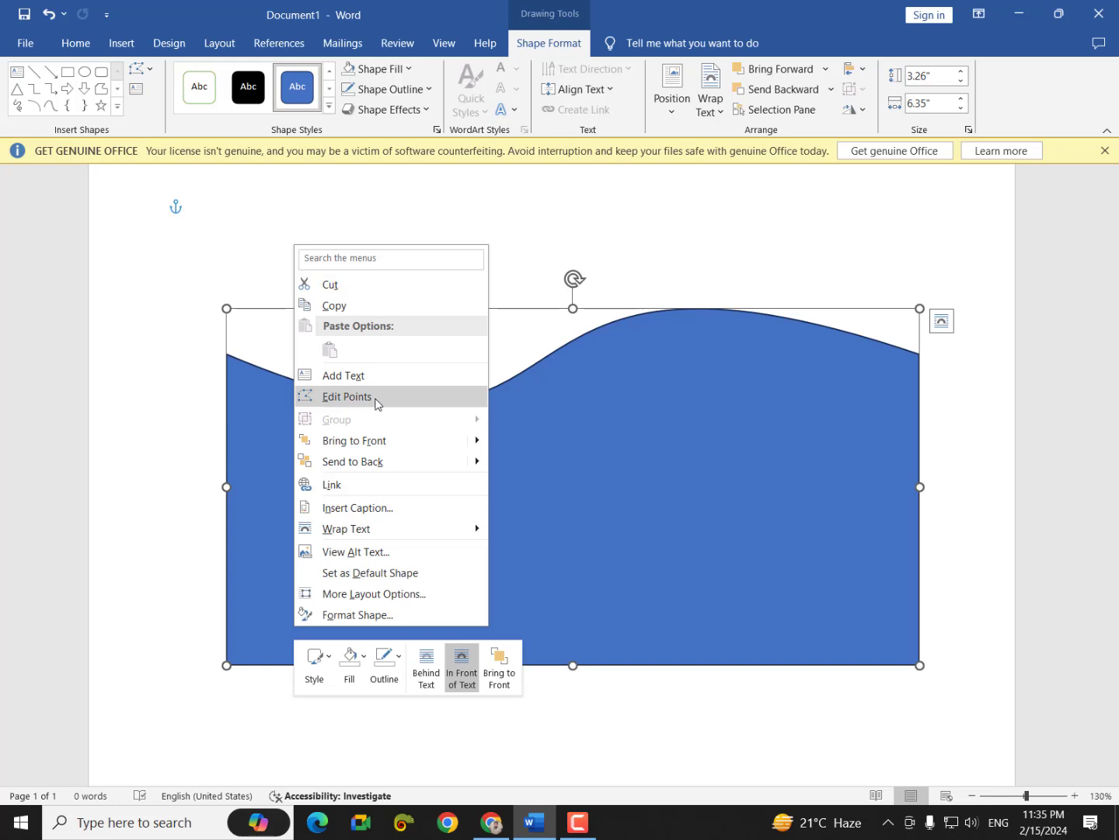
pyautogui.click(369, 399)
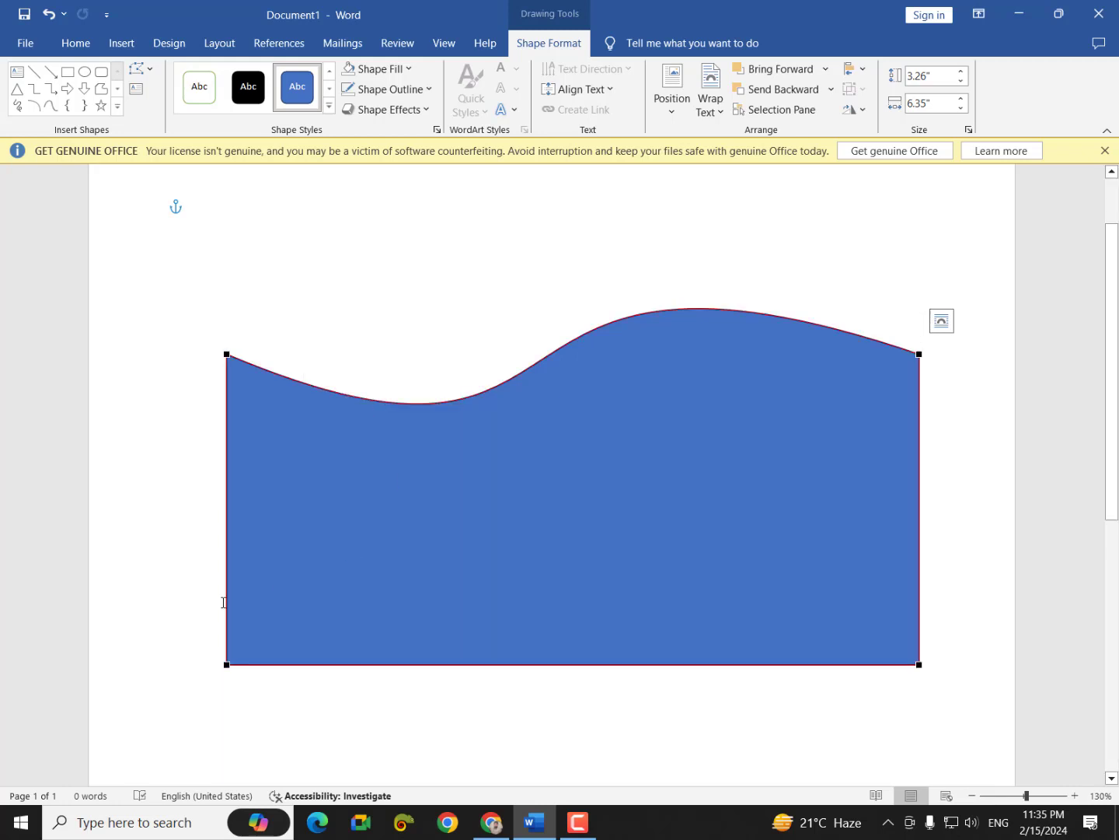
pyautogui.click(228, 665)
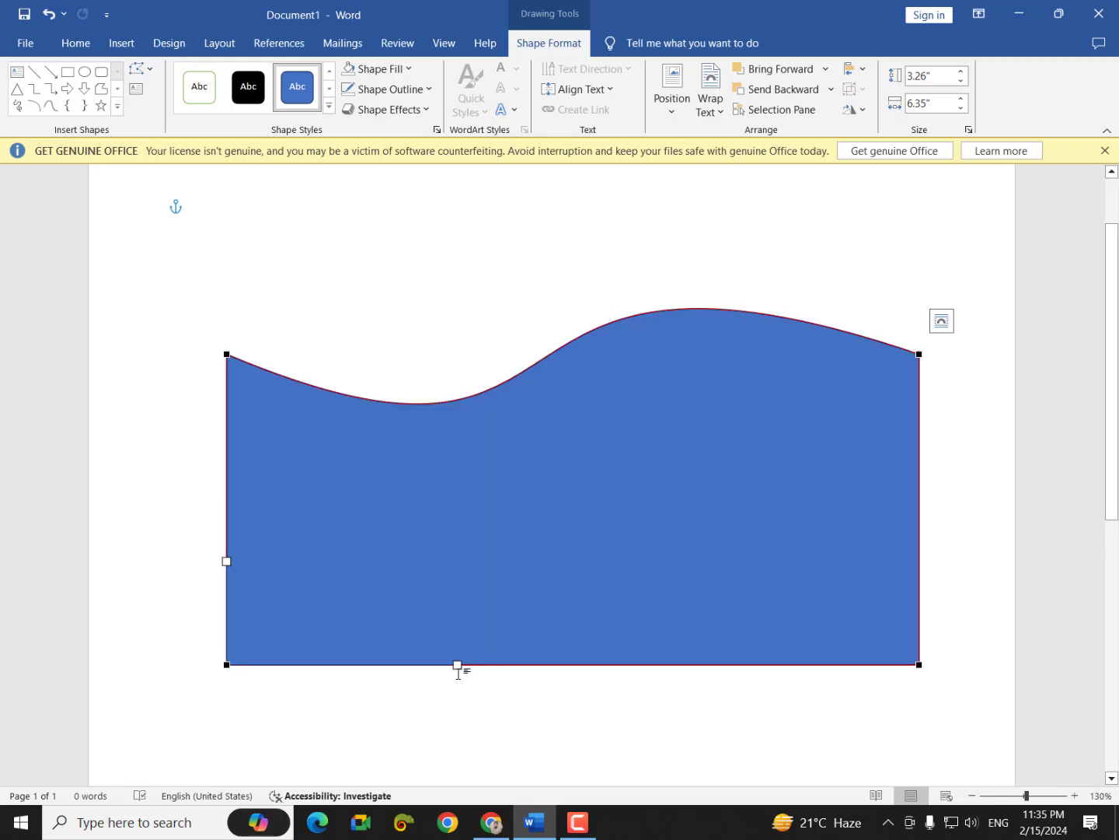
pyautogui.moveTo(458, 665); pyautogui.dragTo(487, 724)
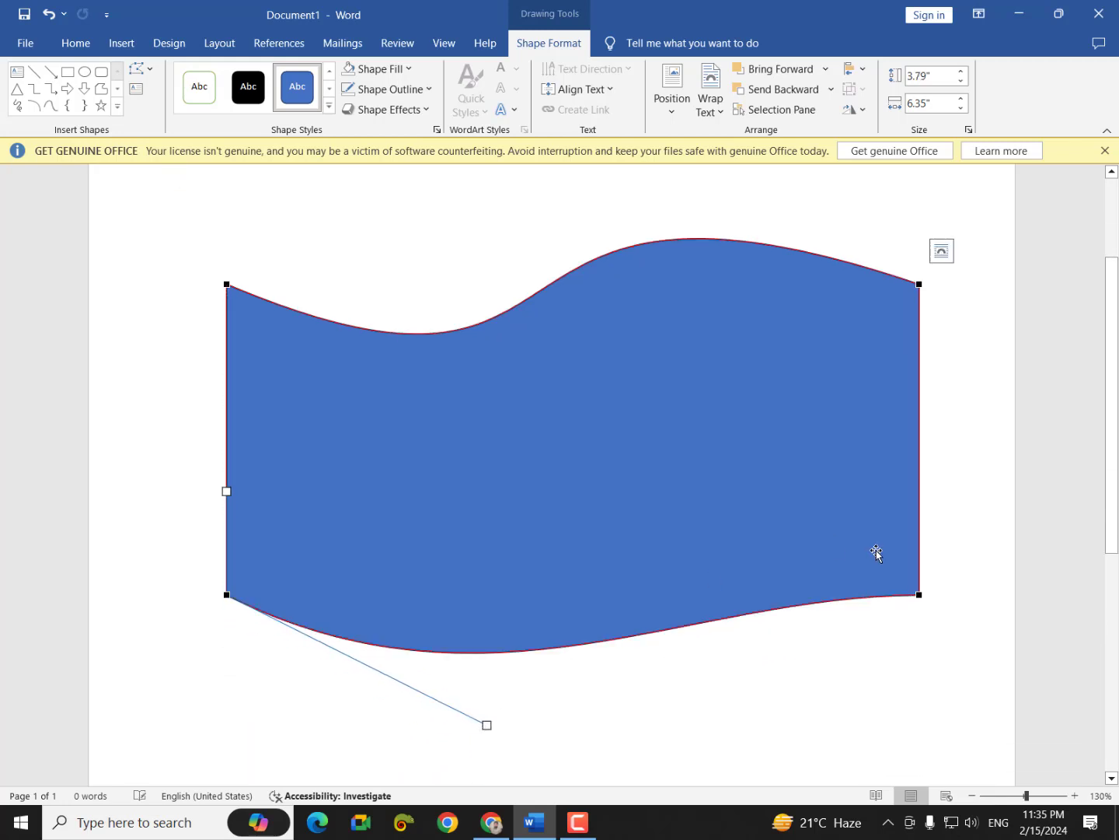
pyautogui.click(920, 593)
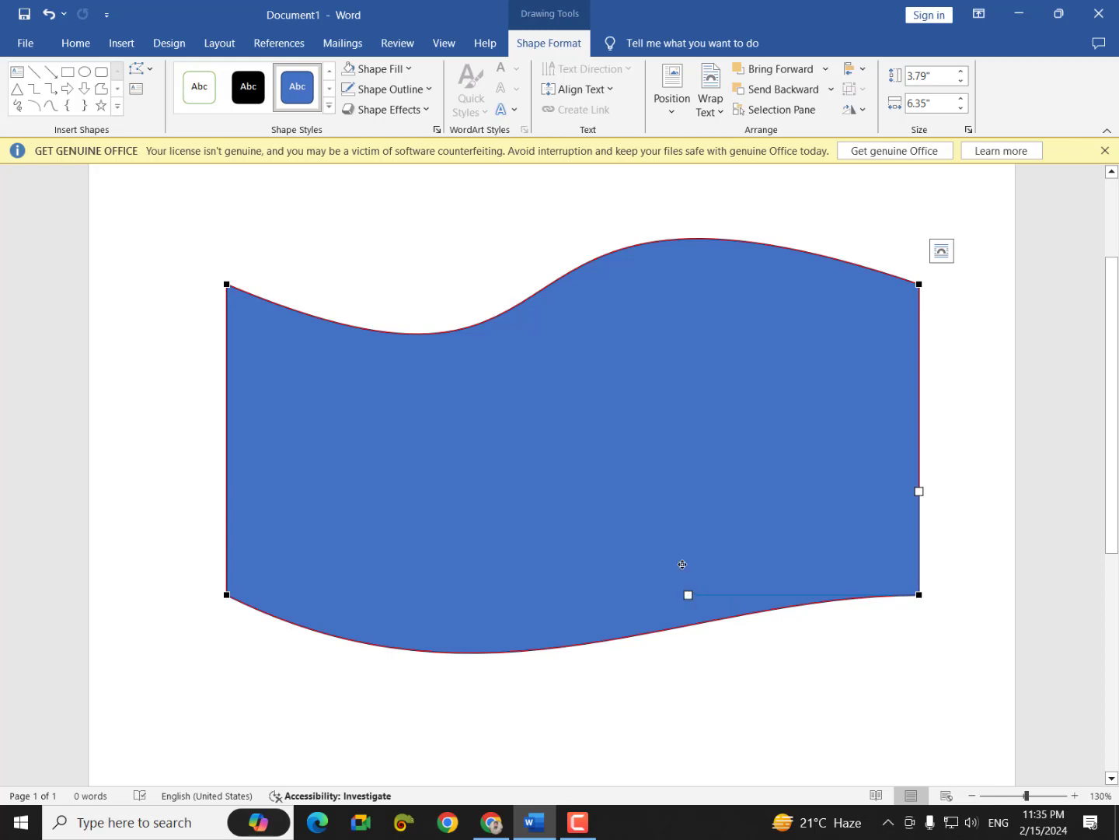
pyautogui.moveTo(688, 595); pyautogui.dragTo(642, 423)
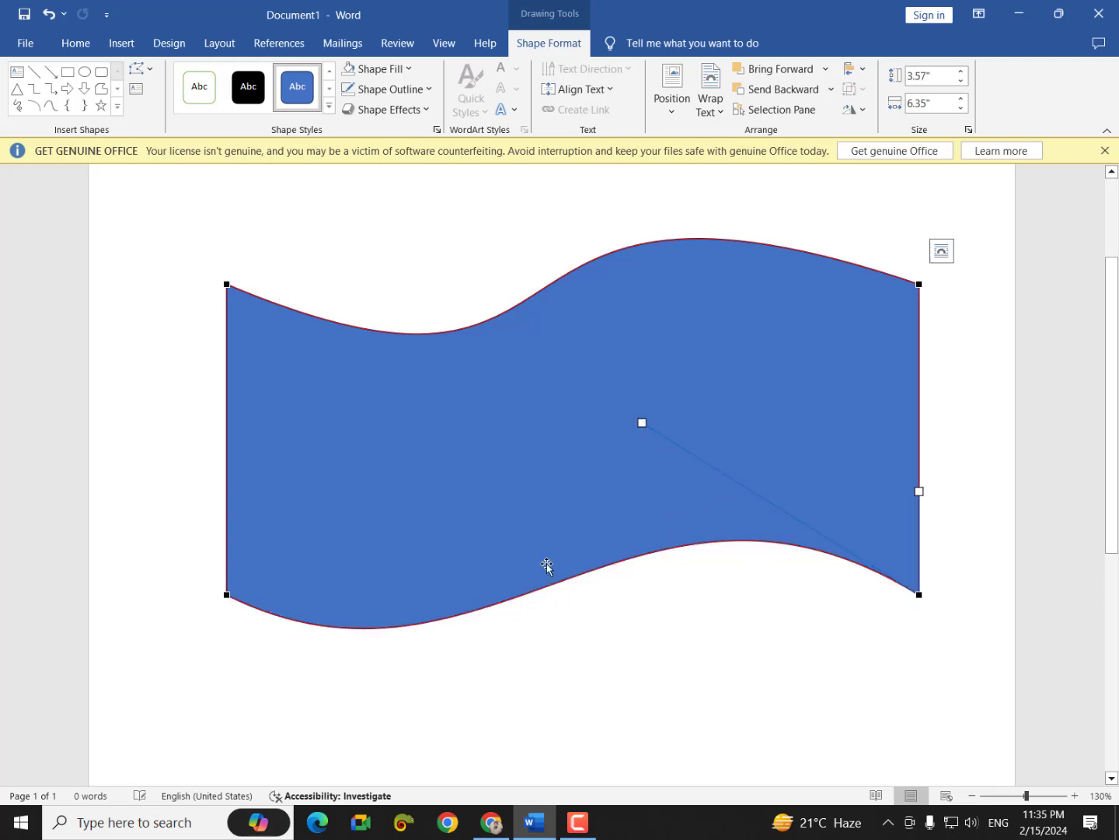
pyautogui.click(961, 555)
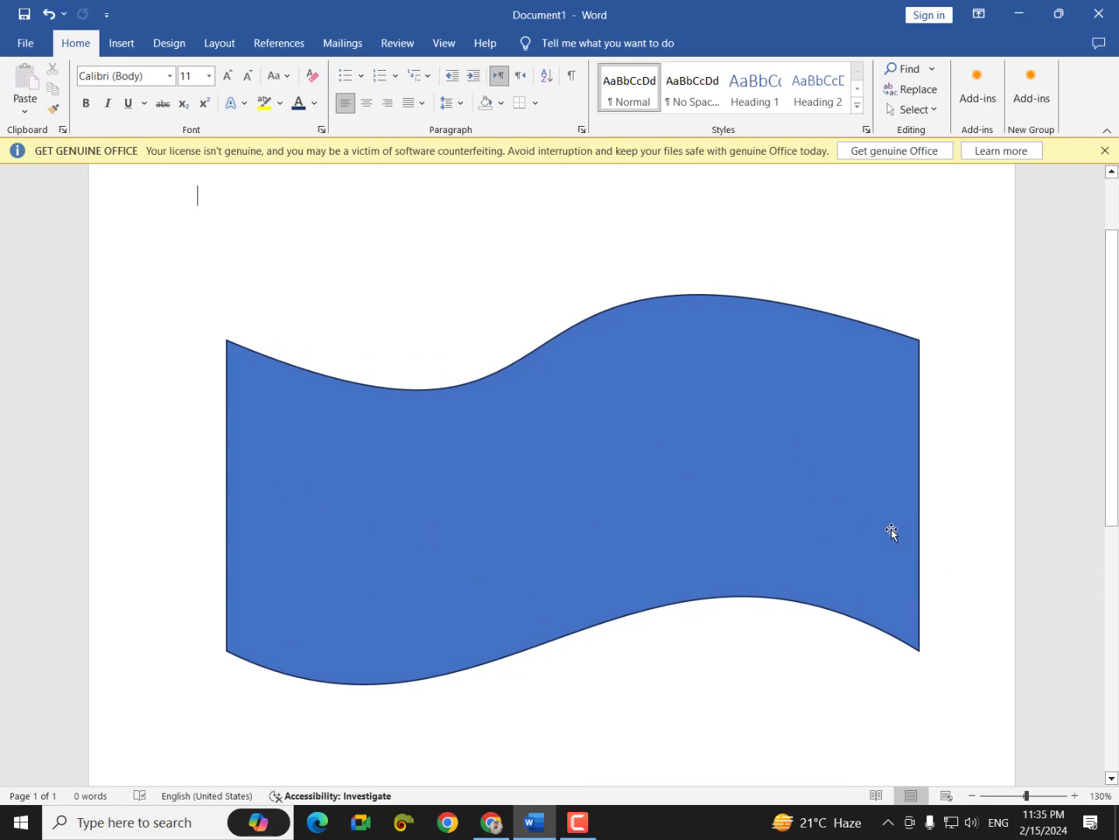
# Step: Delete the wavy shape and draw a new rectangle about 4.3" wide and 3.43" high in its place
pyautogui.click(487, 526)
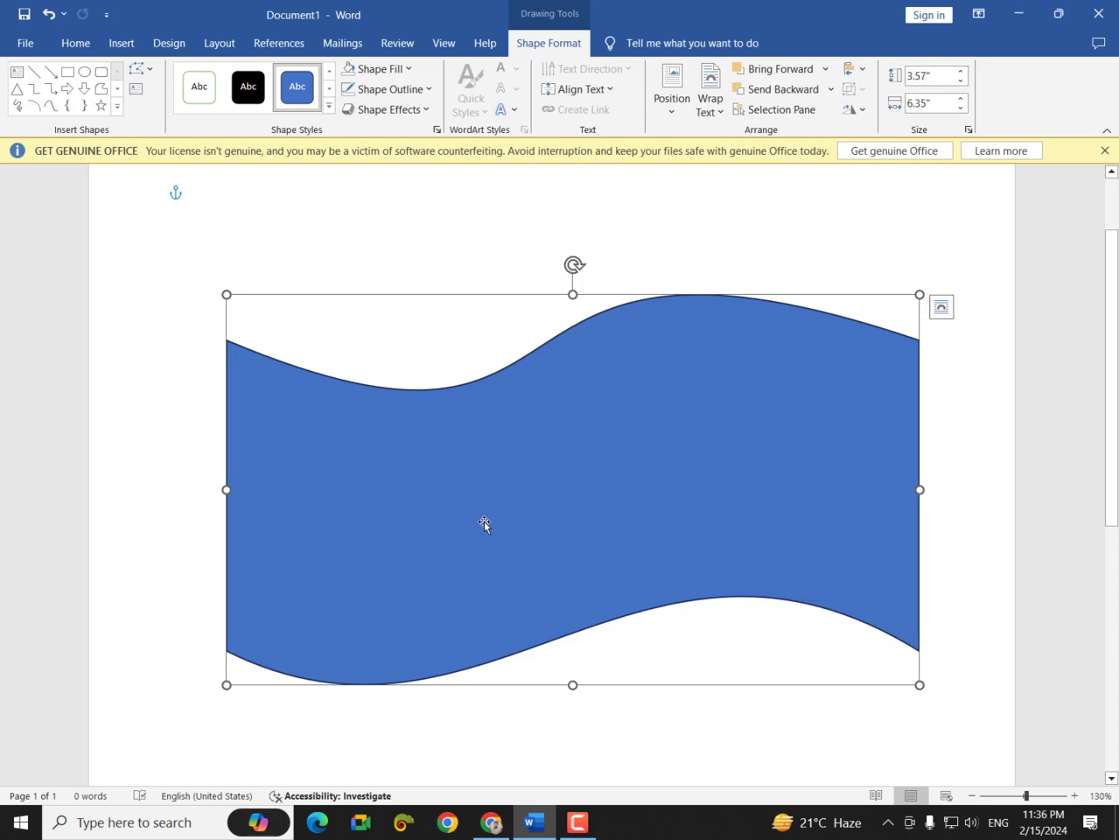
pyautogui.press('Delete')
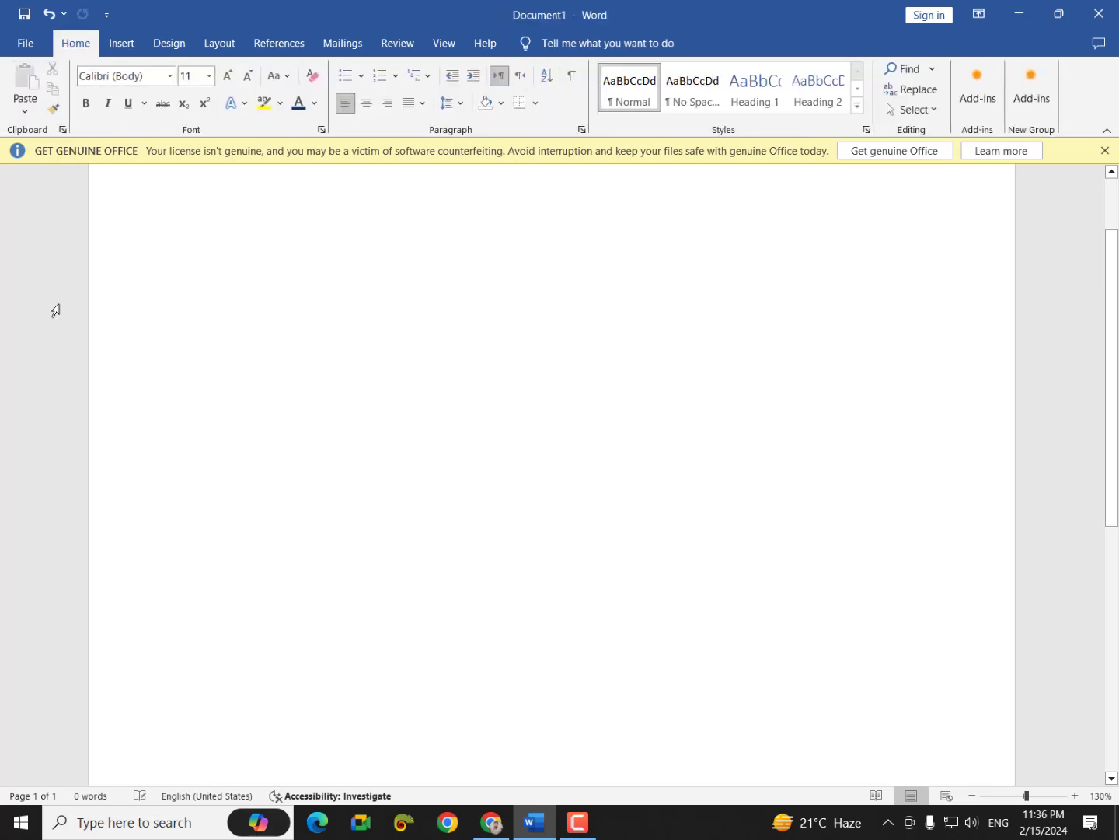
pyautogui.click(123, 45)
pyautogui.click(234, 72)
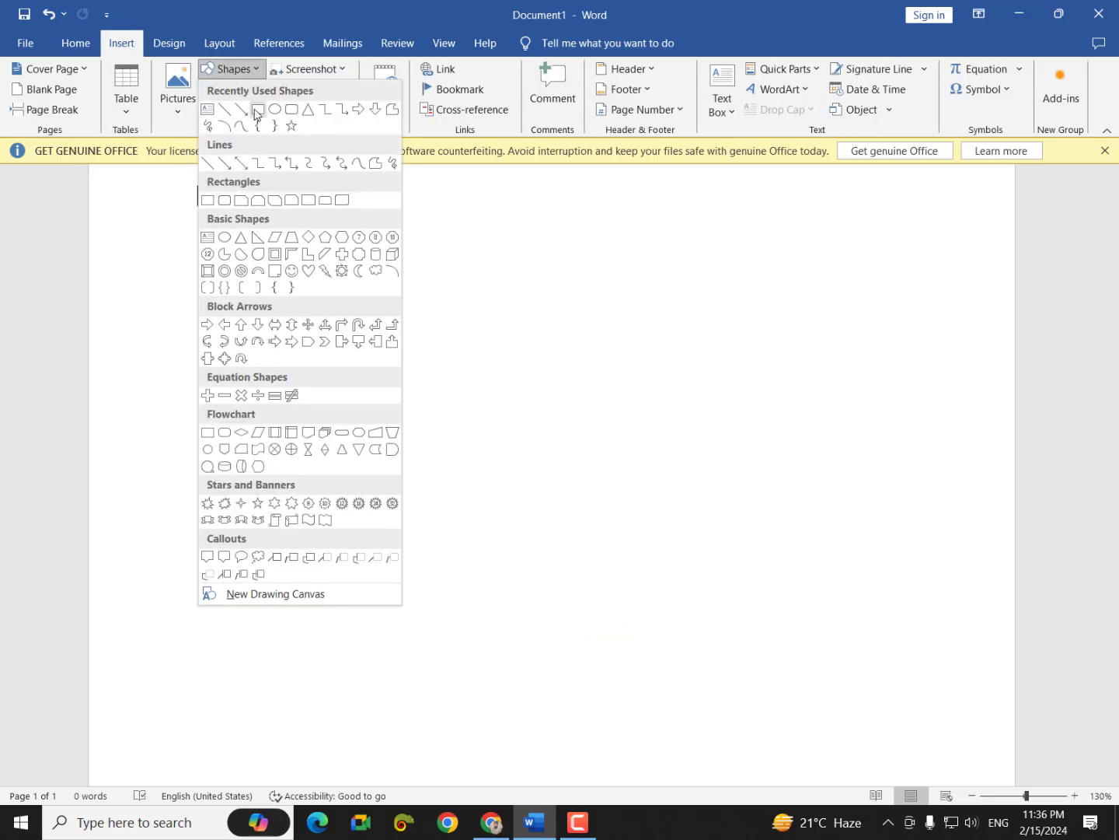
pyautogui.click(256, 114)
pyautogui.moveTo(228, 304); pyautogui.dragTo(699, 678)
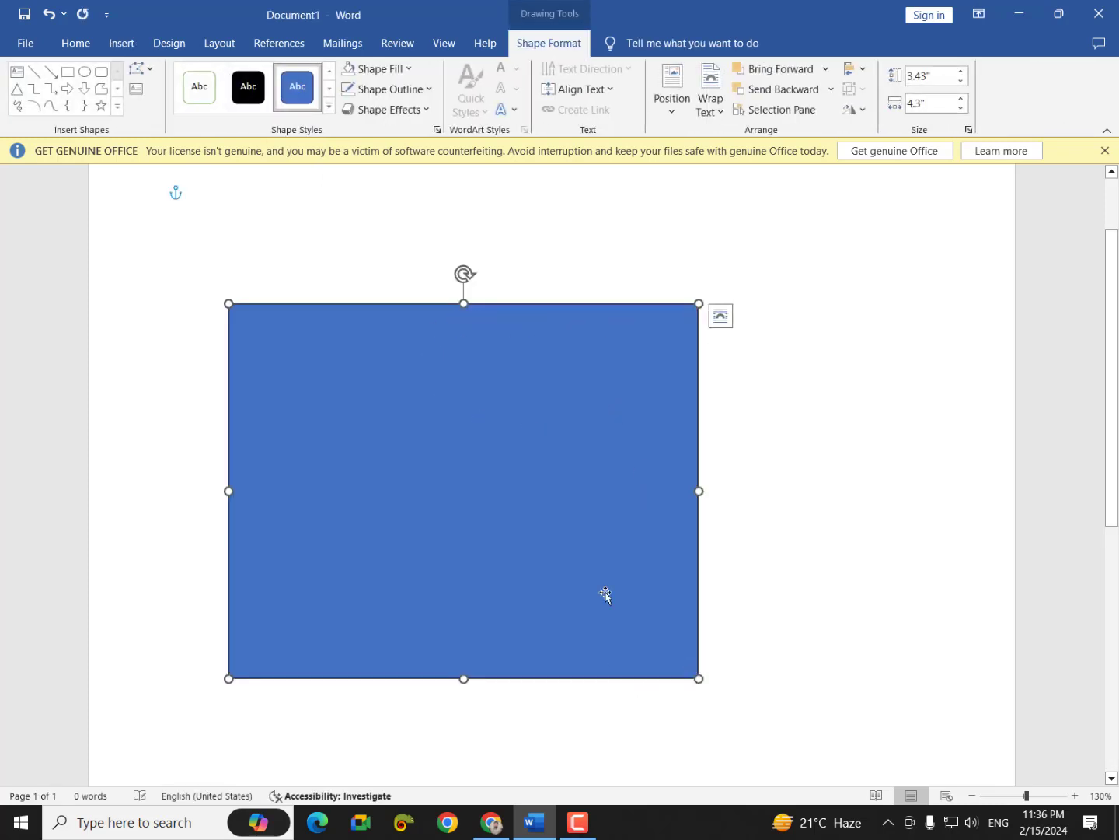
# Step: Start editing the rectangle's points, try deleting its upper-right corner point, and undo the deletion
pyautogui.rightClick(444, 448)
pyautogui.click(495, 219)
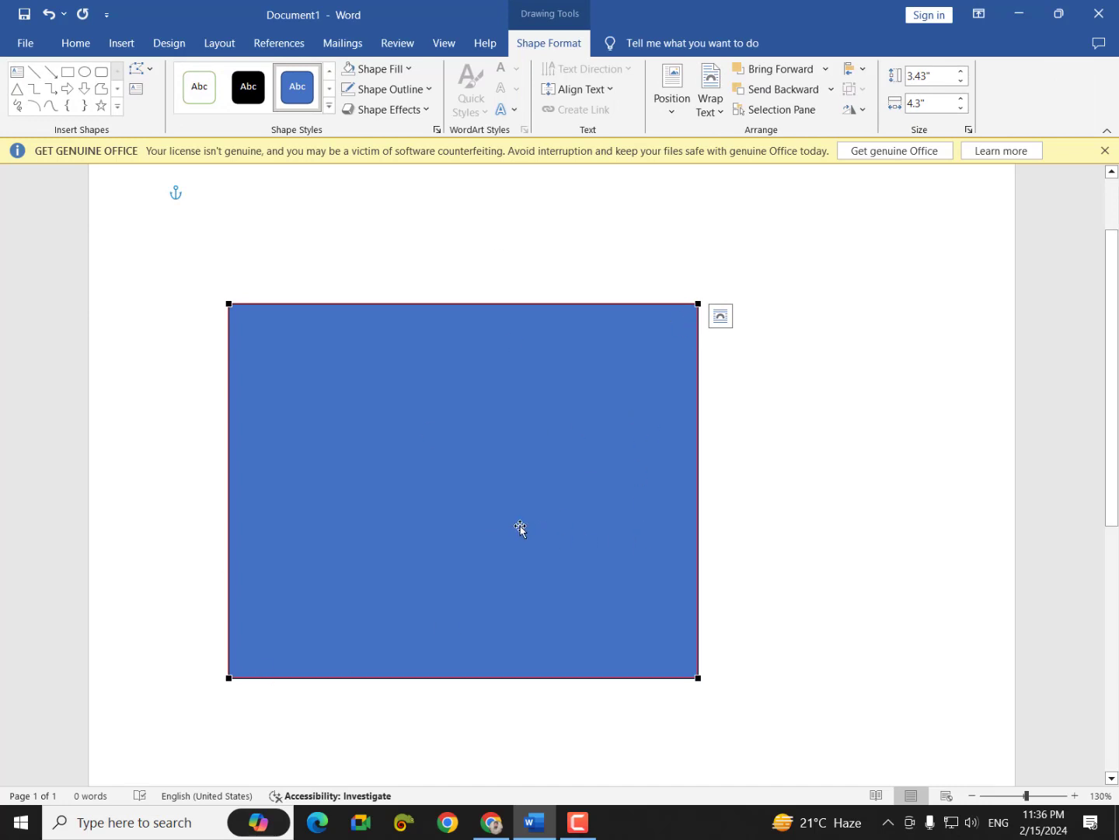
pyautogui.rightClick(697, 305)
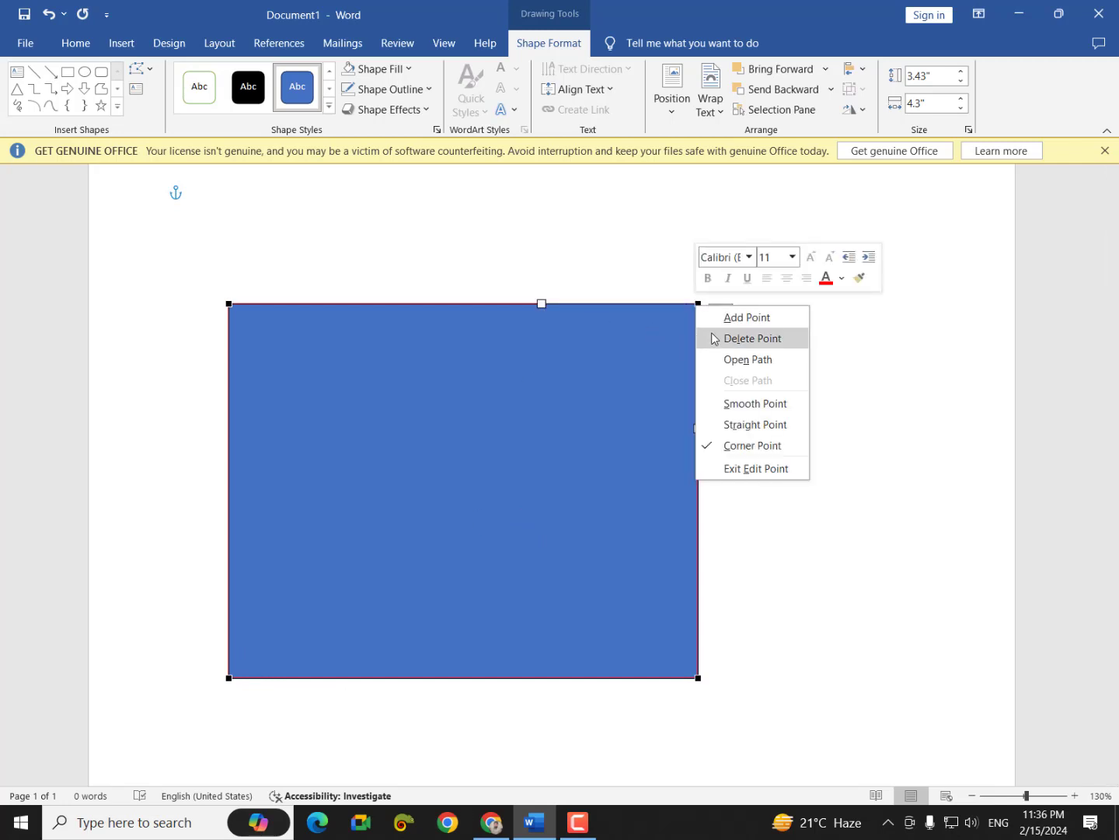
pyautogui.click(713, 339)
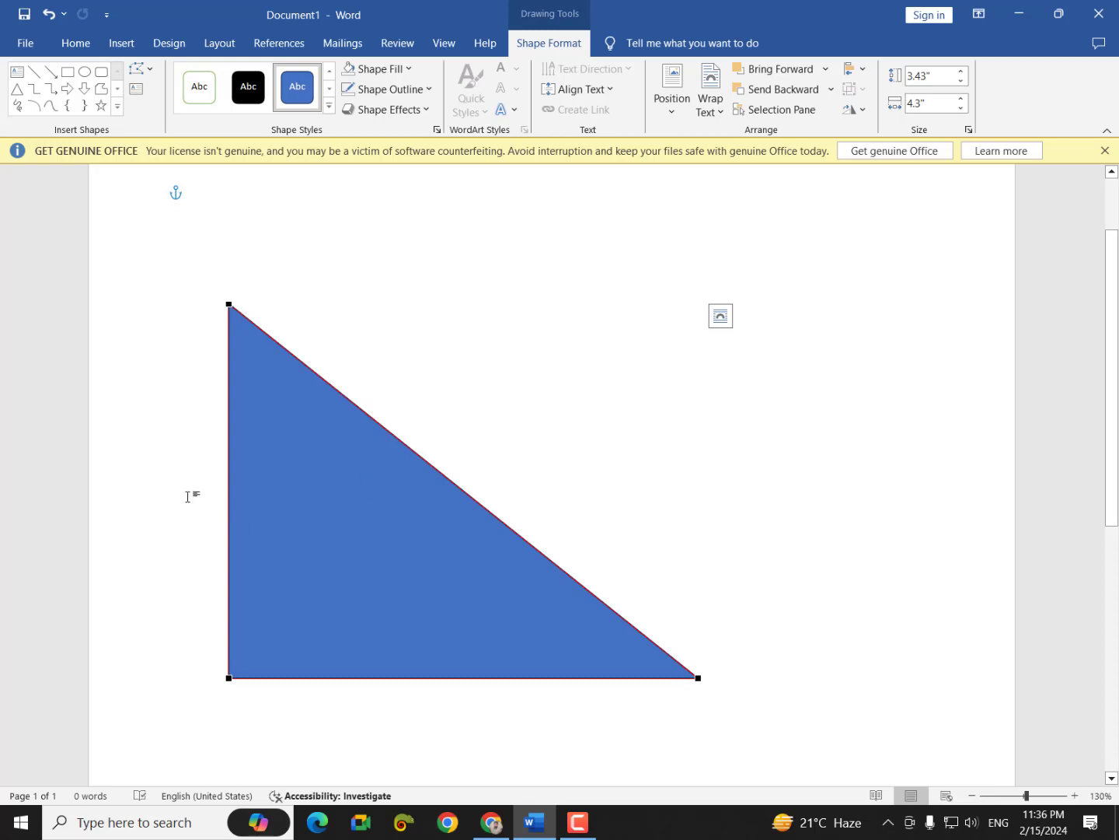
pyautogui.hotkey('ctrl', 'z')
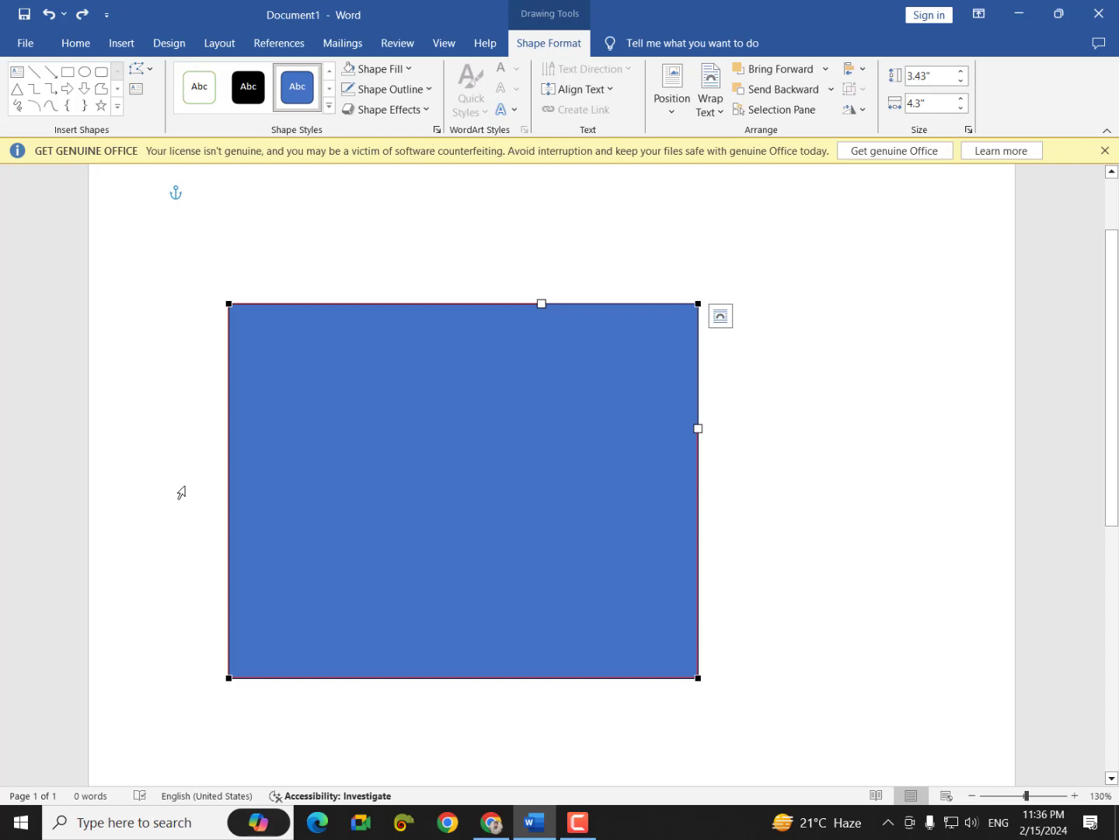
# Step: Add a point near the middle of the rectangle's top edge and pull it down into a V-shaped notch
pyautogui.rightClick(439, 304)
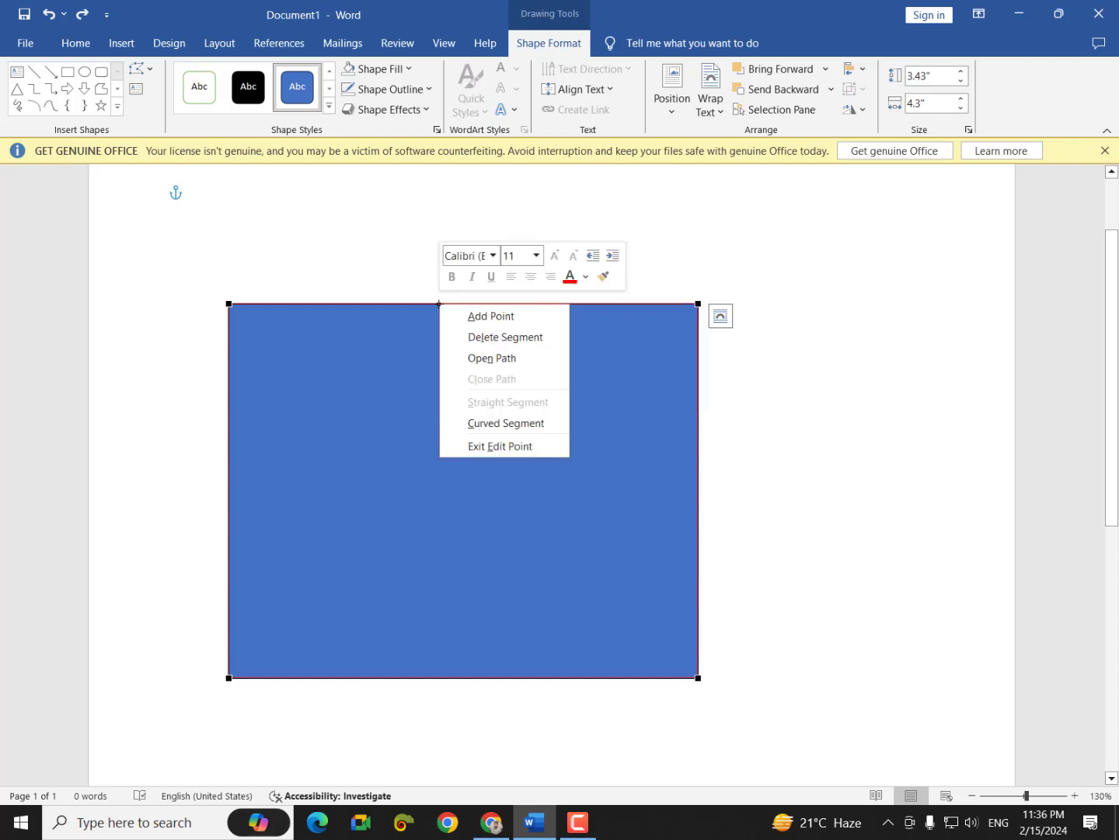
pyautogui.click(453, 315)
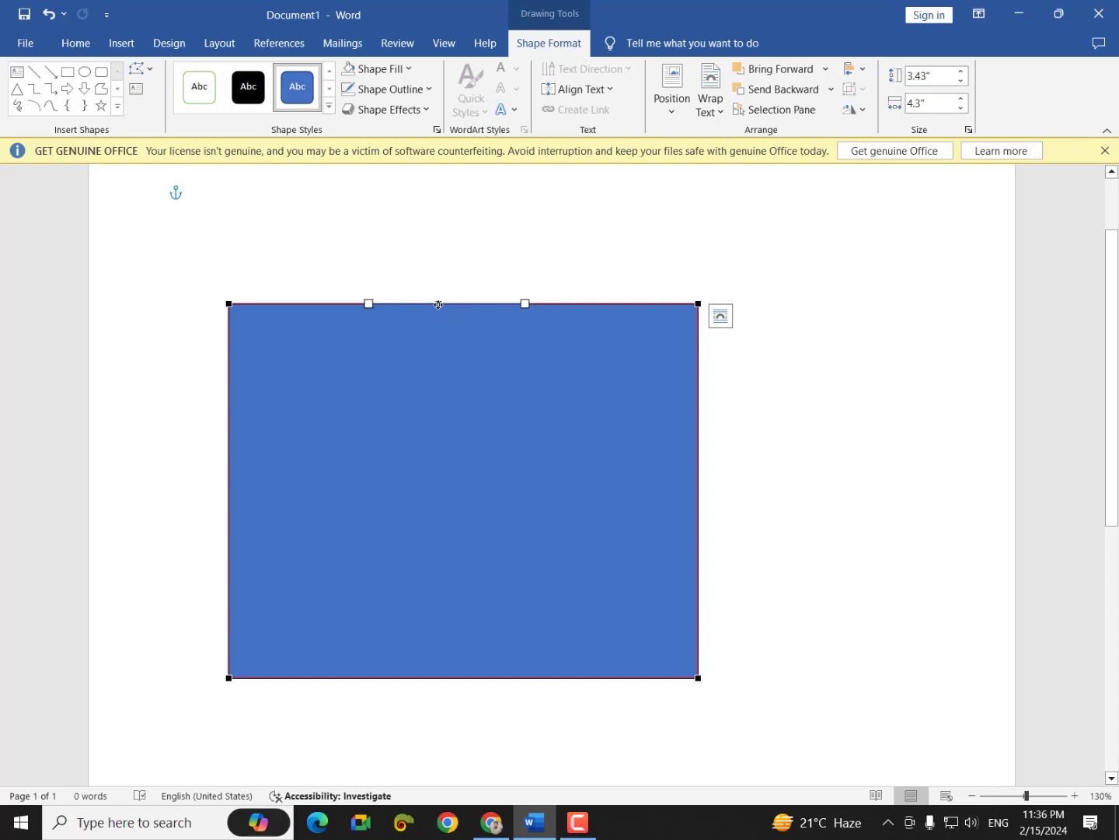
pyautogui.moveTo(438, 304); pyautogui.dragTo(446, 465)
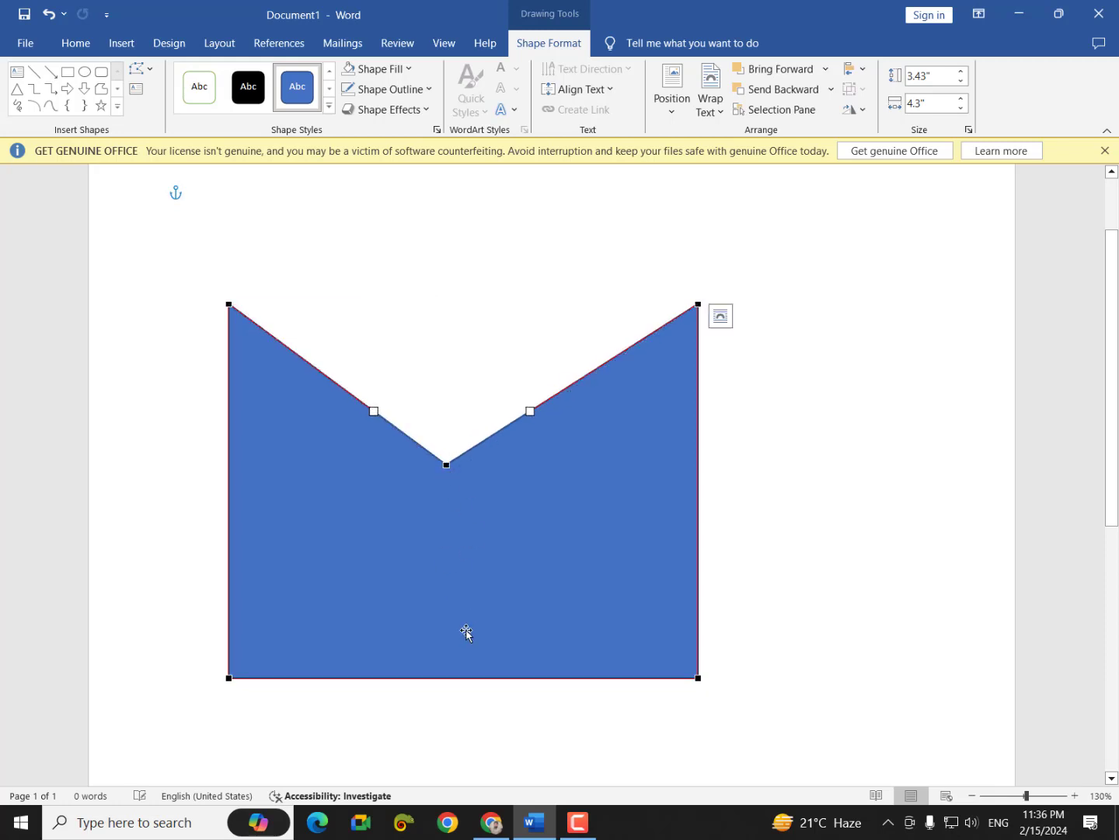
# Step: Add a point near the middle of the bottom edge and pull it up into an inverted V-shaped notch
pyautogui.rightClick(444, 677)
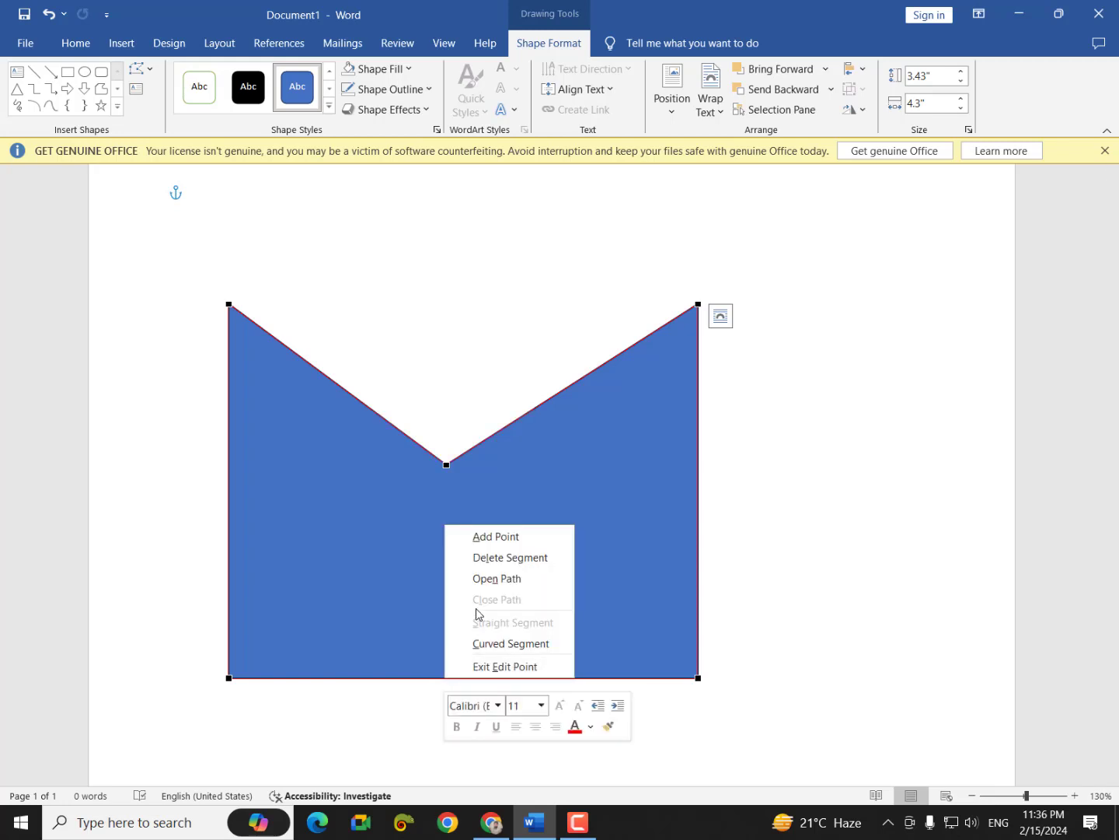
pyautogui.click(482, 536)
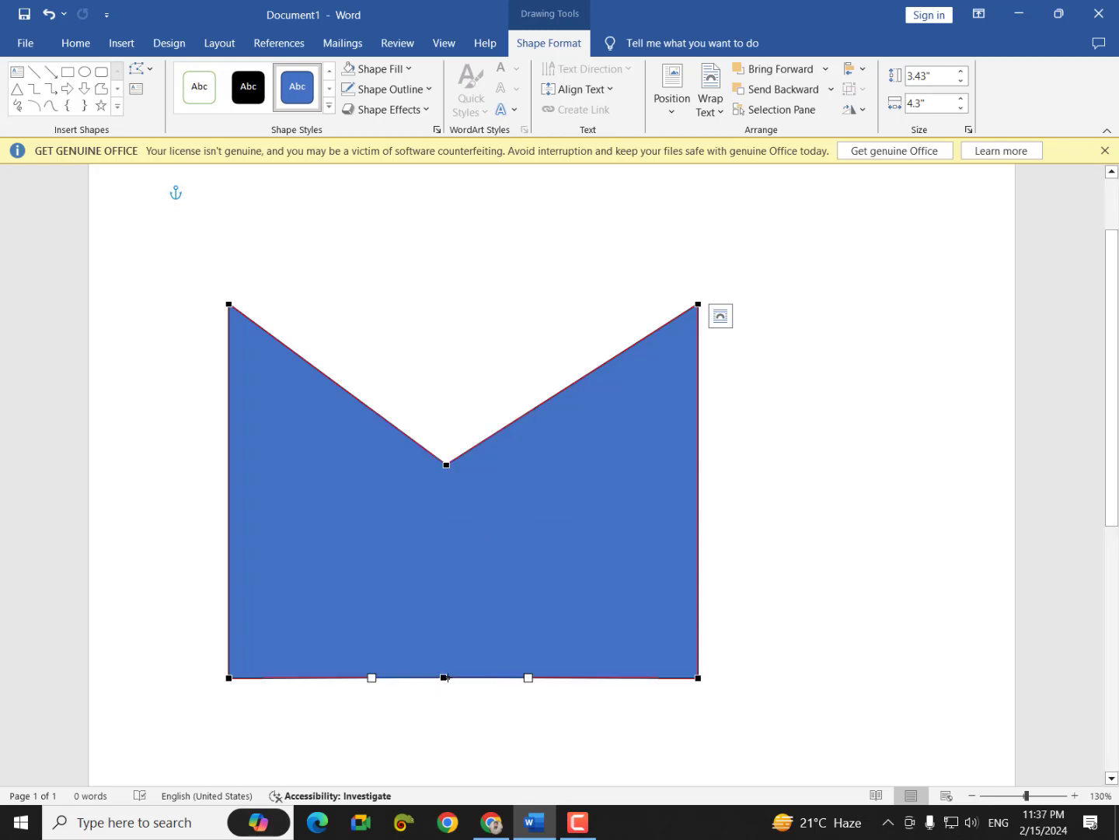
pyautogui.moveTo(444, 677); pyautogui.dragTo(448, 550)
pyautogui.click(453, 674)
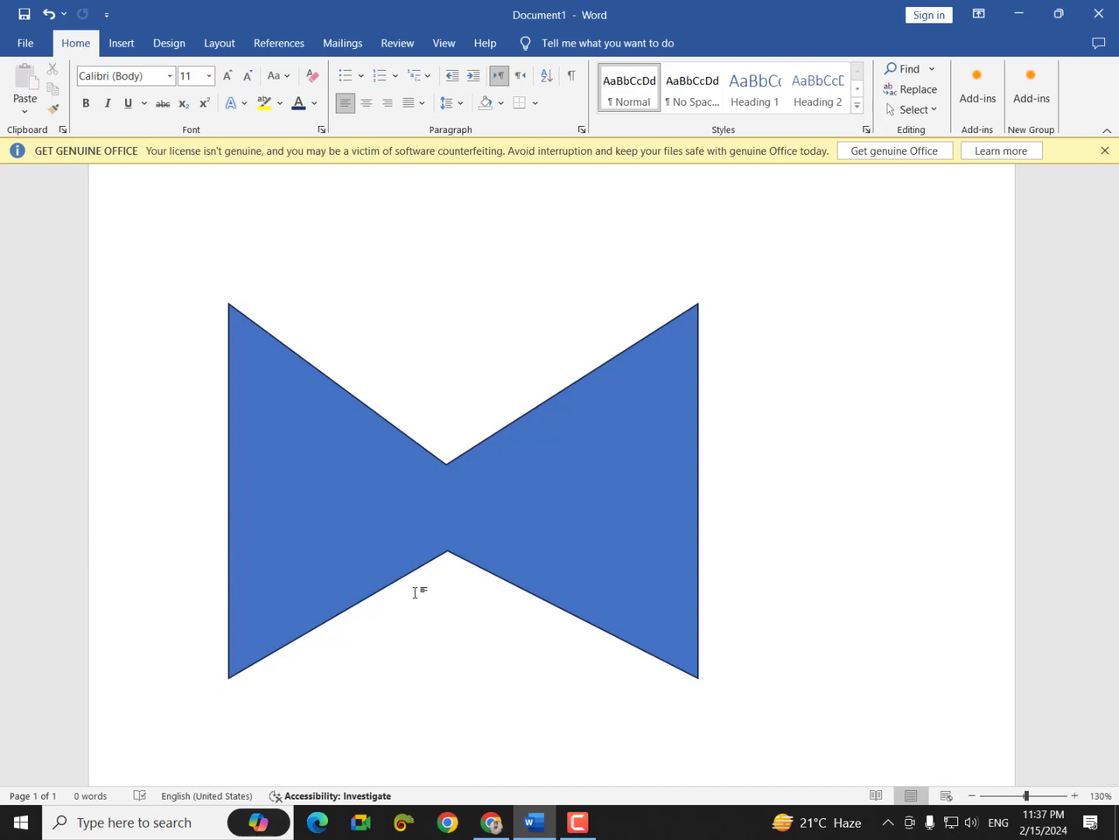
# Step: Delete the point at the tip of the bottom notch, and remove the whole shape from the page
pyautogui.rightClick(433, 510)
pyautogui.click(490, 285)
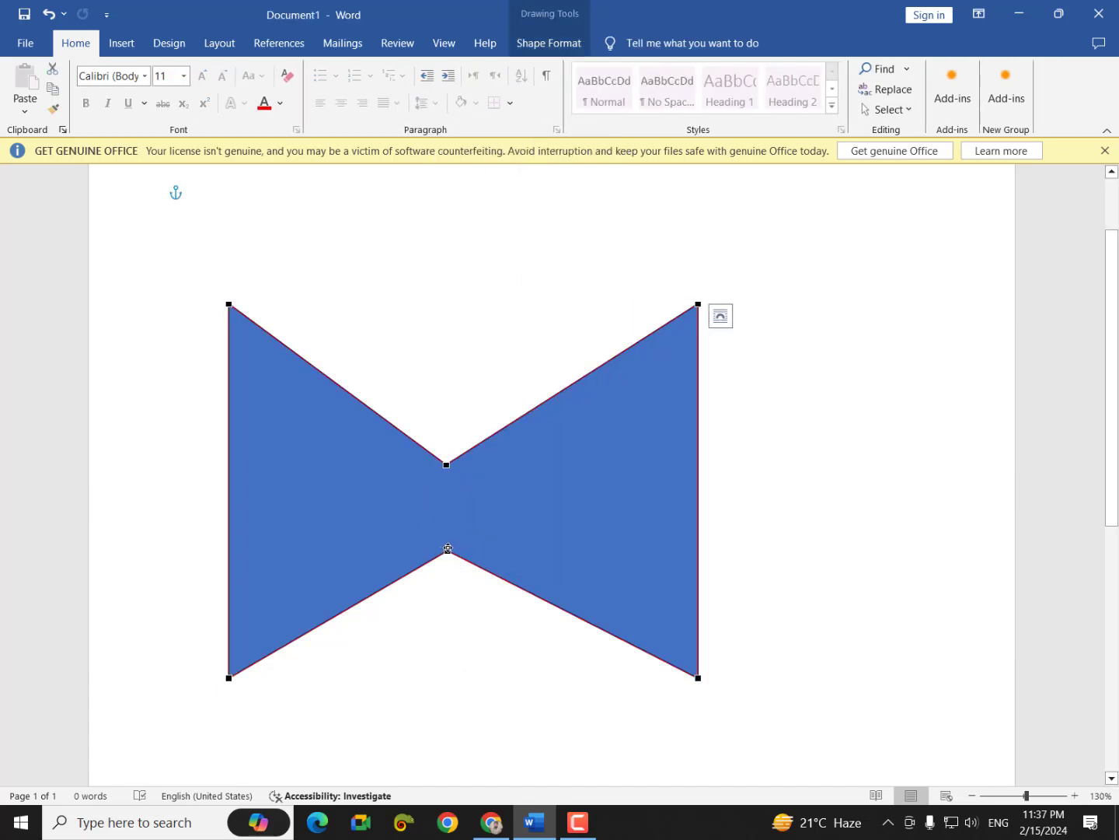
pyautogui.rightClick(447, 549)
pyautogui.click(492, 580)
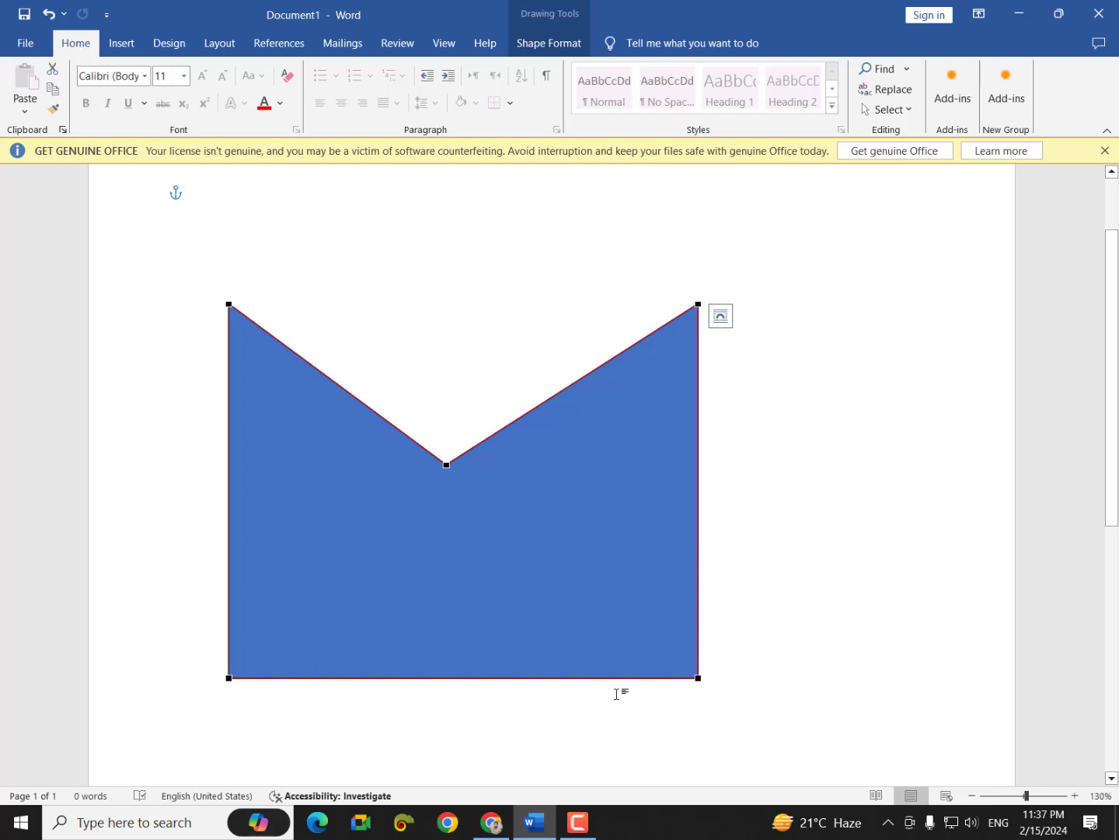
pyautogui.click(753, 612)
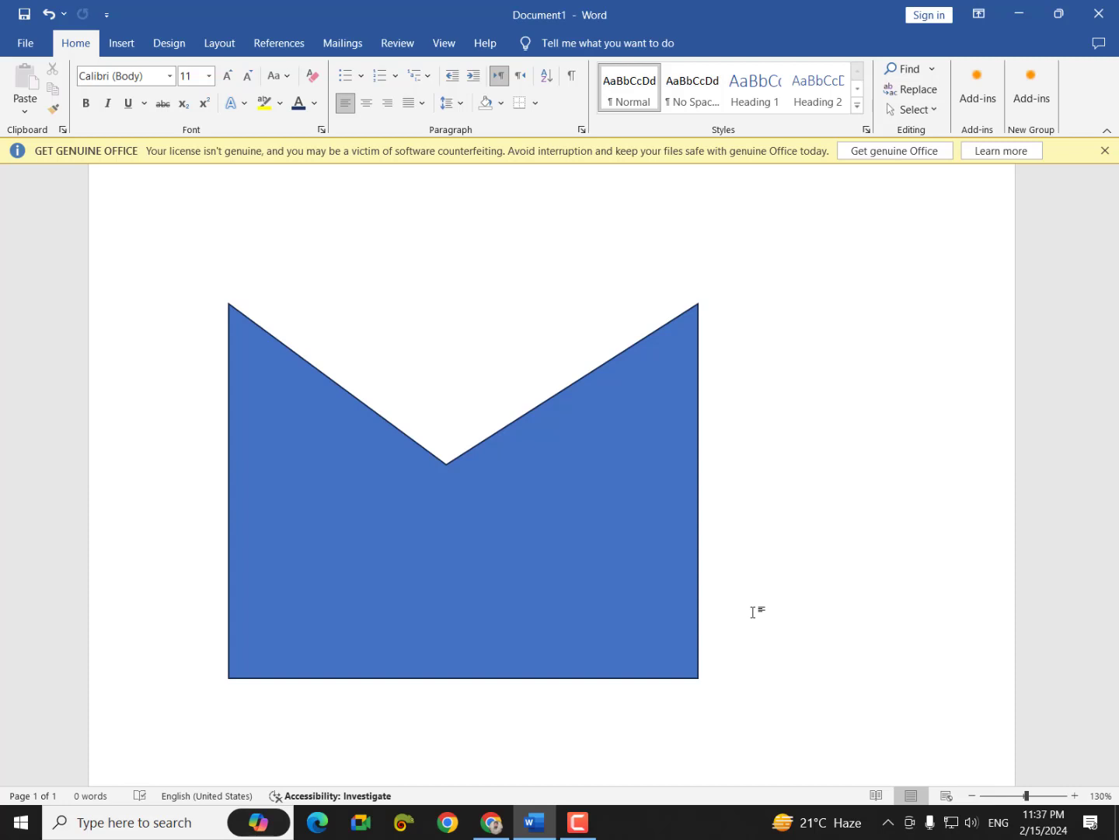
pyautogui.click(577, 556)
pyautogui.press('Delete')
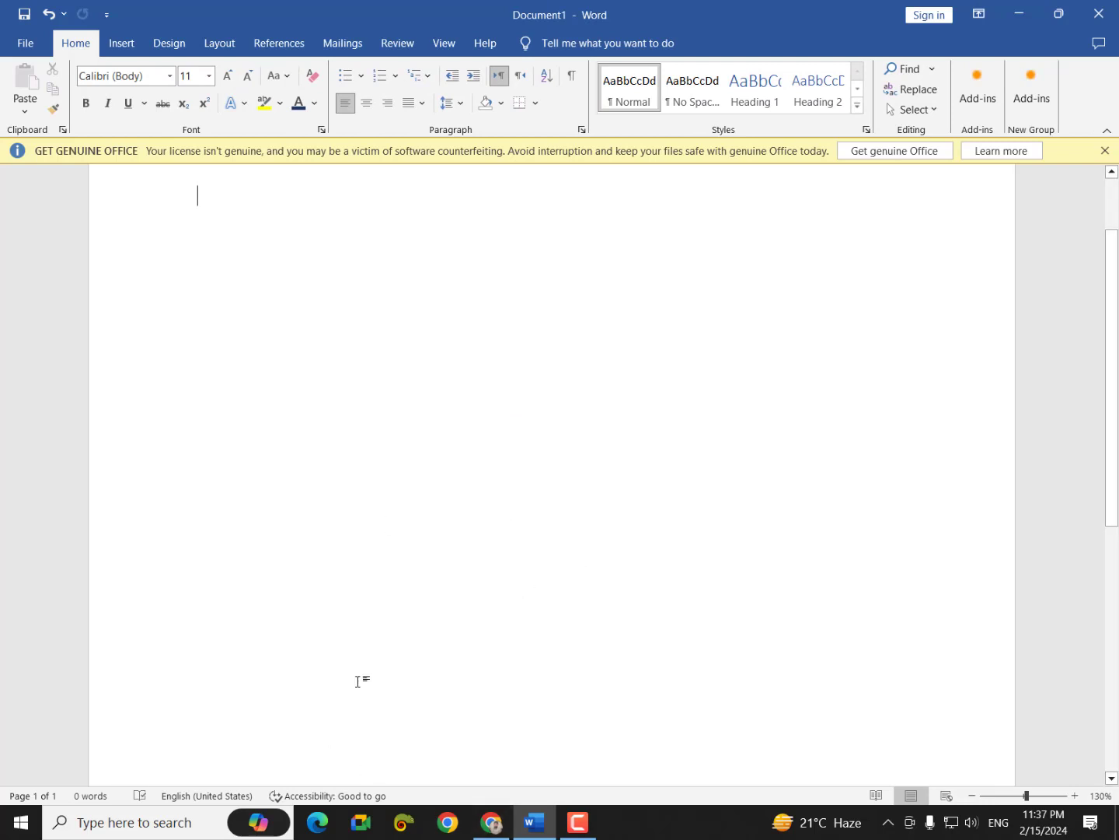
# Step: Switch to Chrome, search Google for "sale templatess", and open the preview of the Freepik image with hanging SALE tags
pyautogui.click(492, 824)
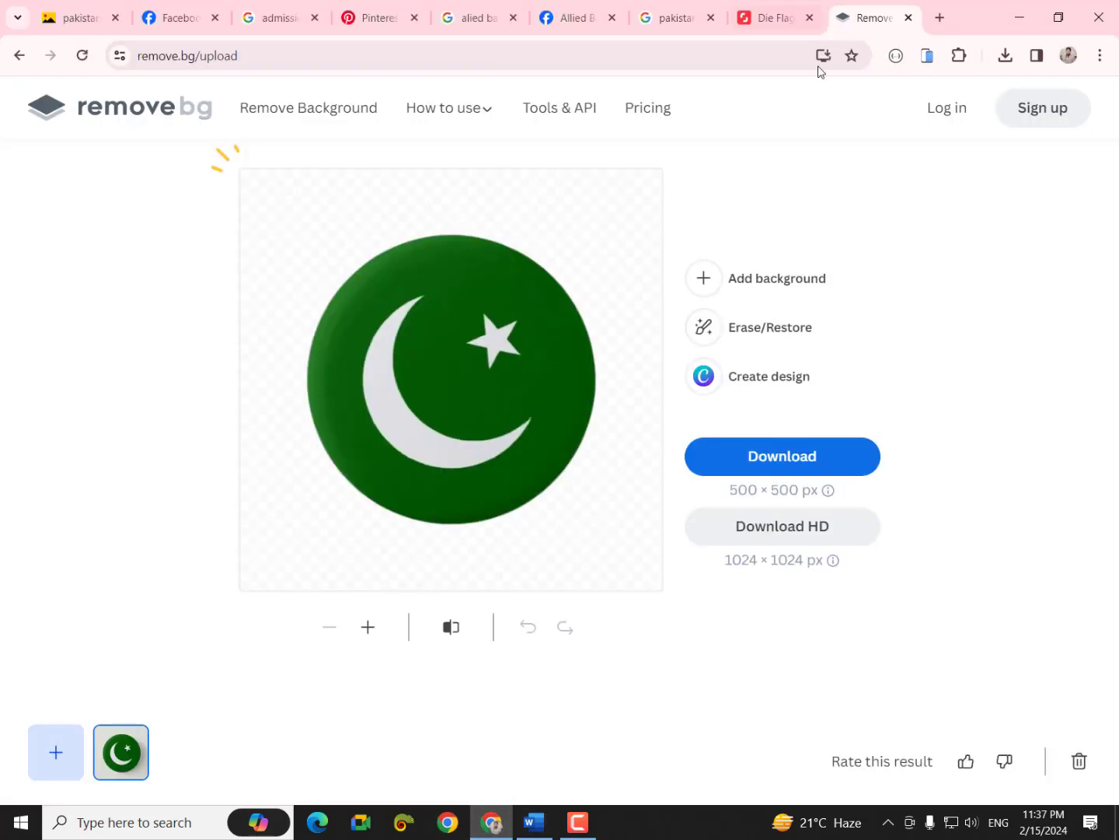
pyautogui.click(591, 63)
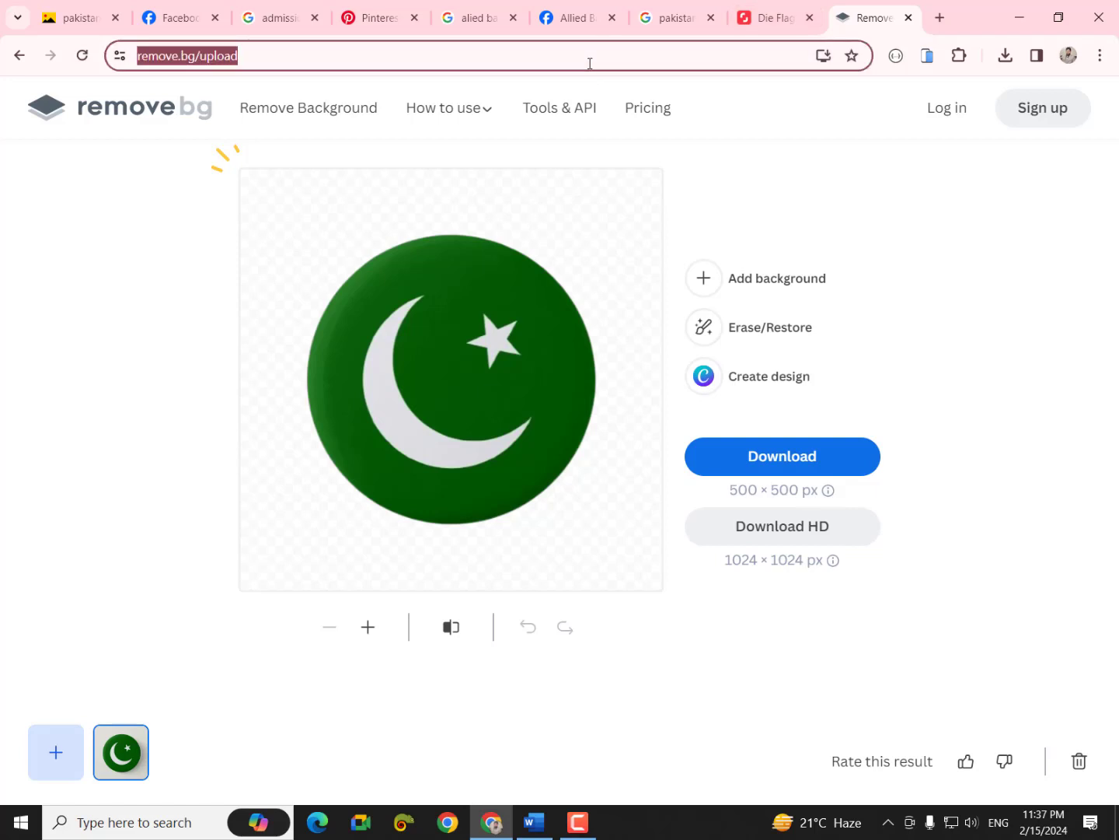
pyautogui.press('BackSpace')
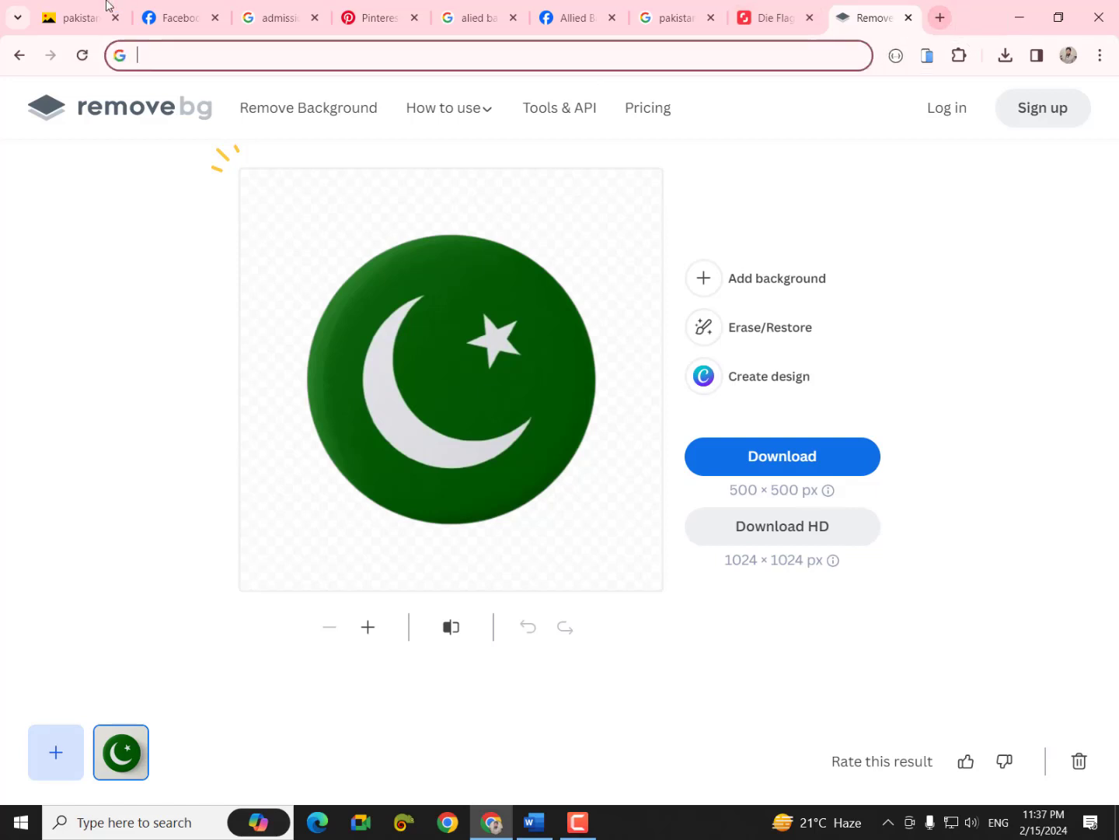
pyautogui.write('sal')
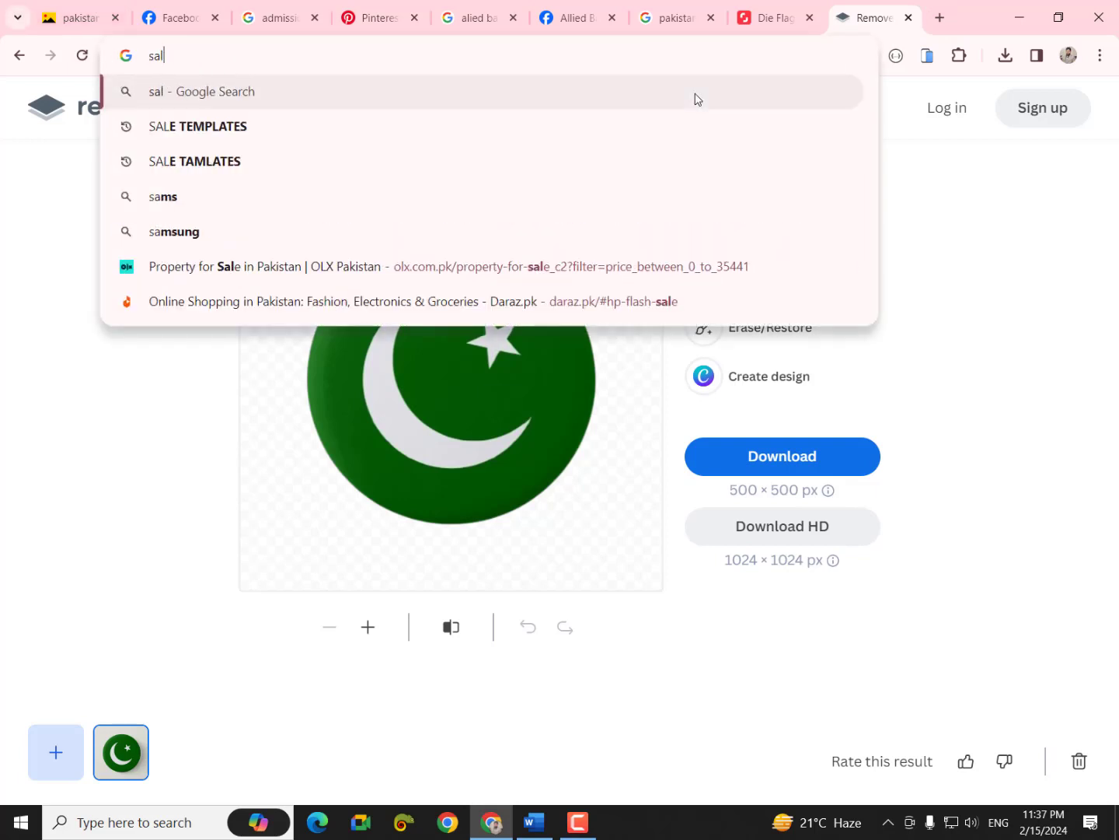
pyautogui.write('e templatess')
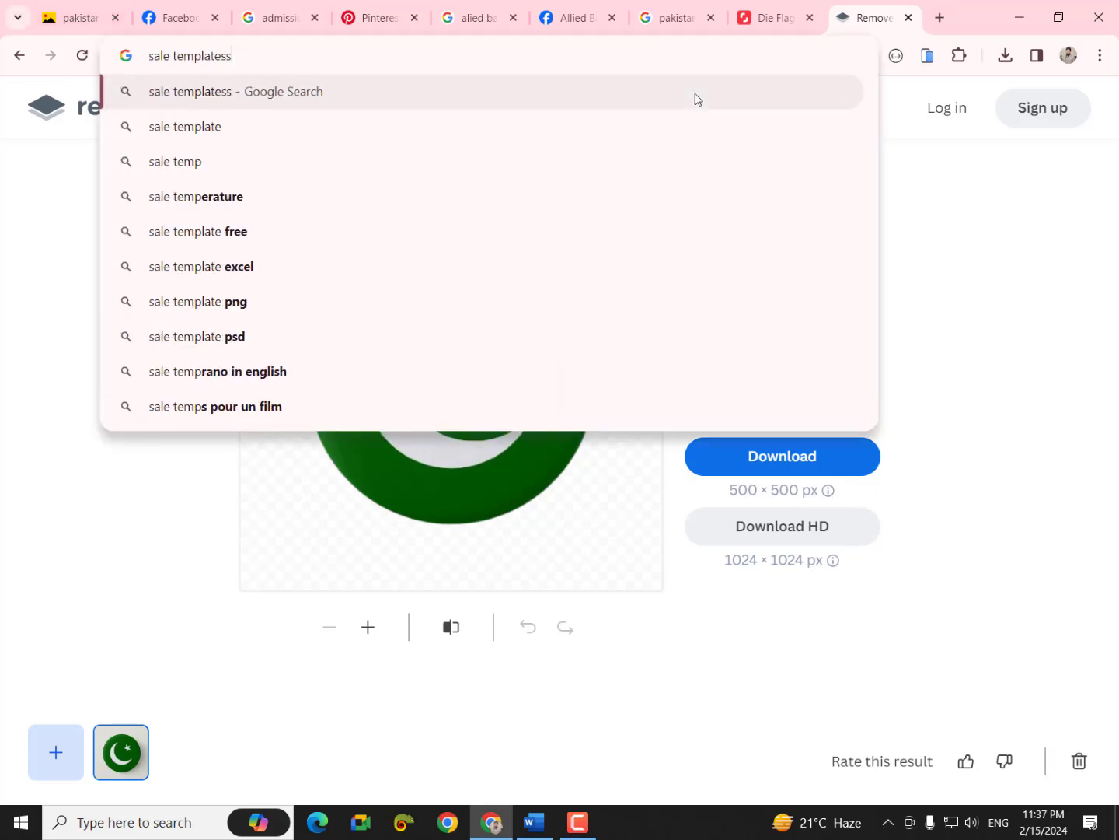
pyautogui.press('Return')
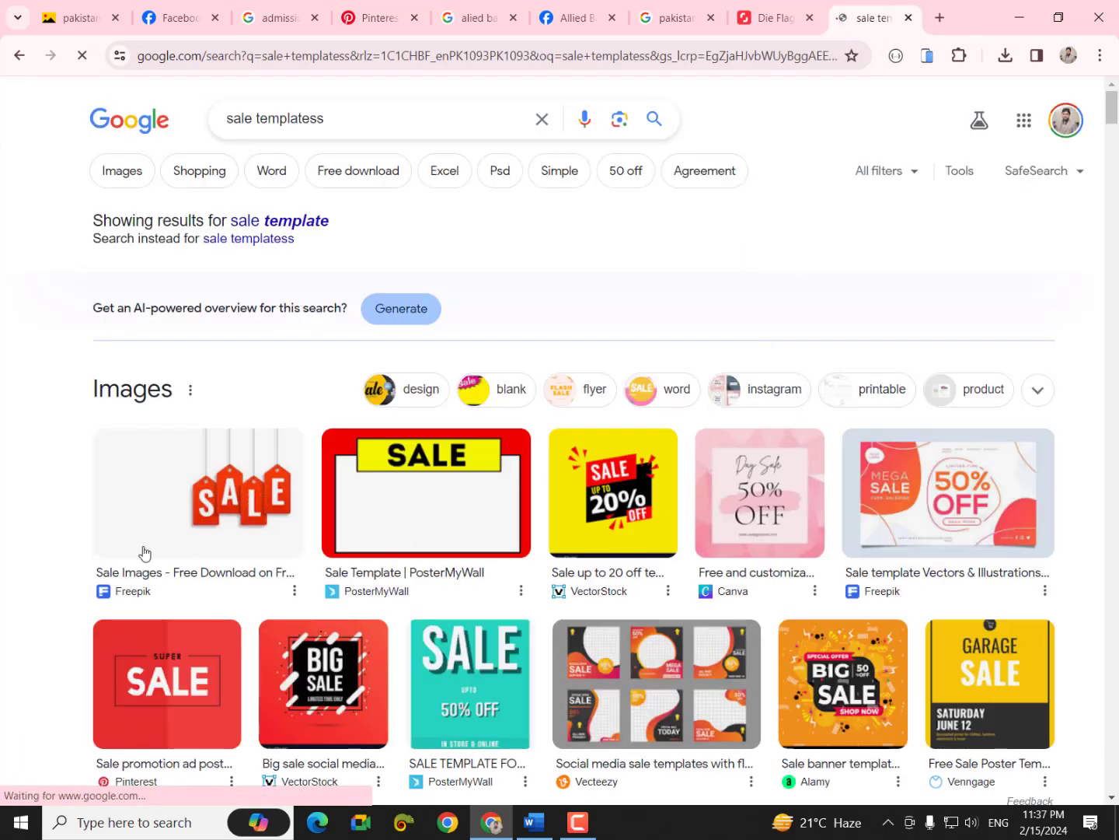
pyautogui.click(218, 566)
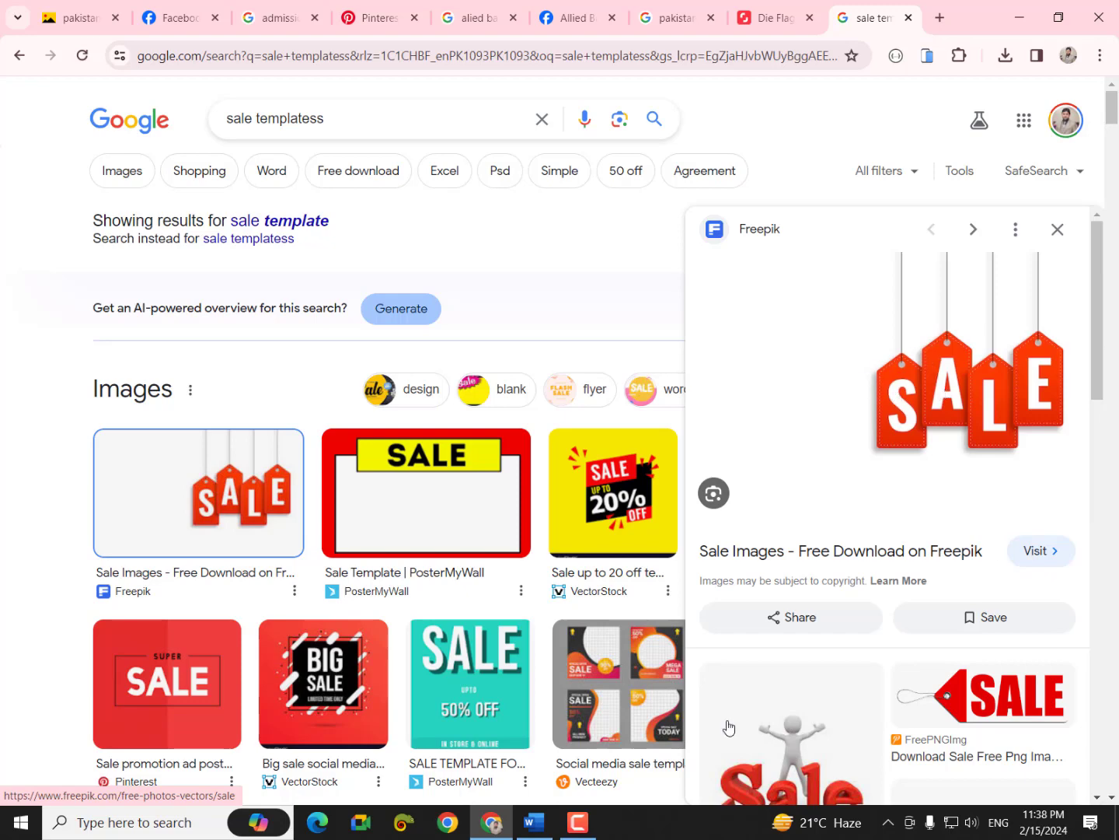
# Step: Switch to Word and draw a tall rectangle about 1.45" wide and 2.9" high in the page's lower-left area
pyautogui.click(535, 822)
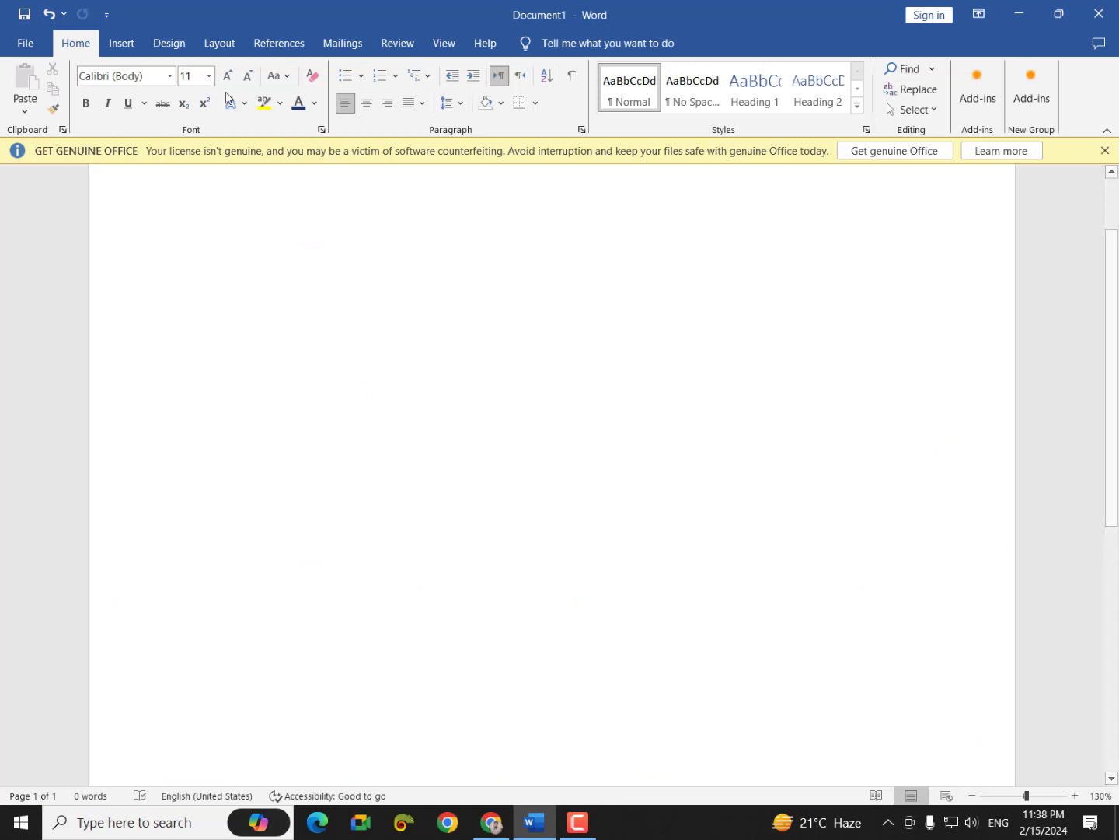
pyautogui.click(127, 43)
pyautogui.click(227, 72)
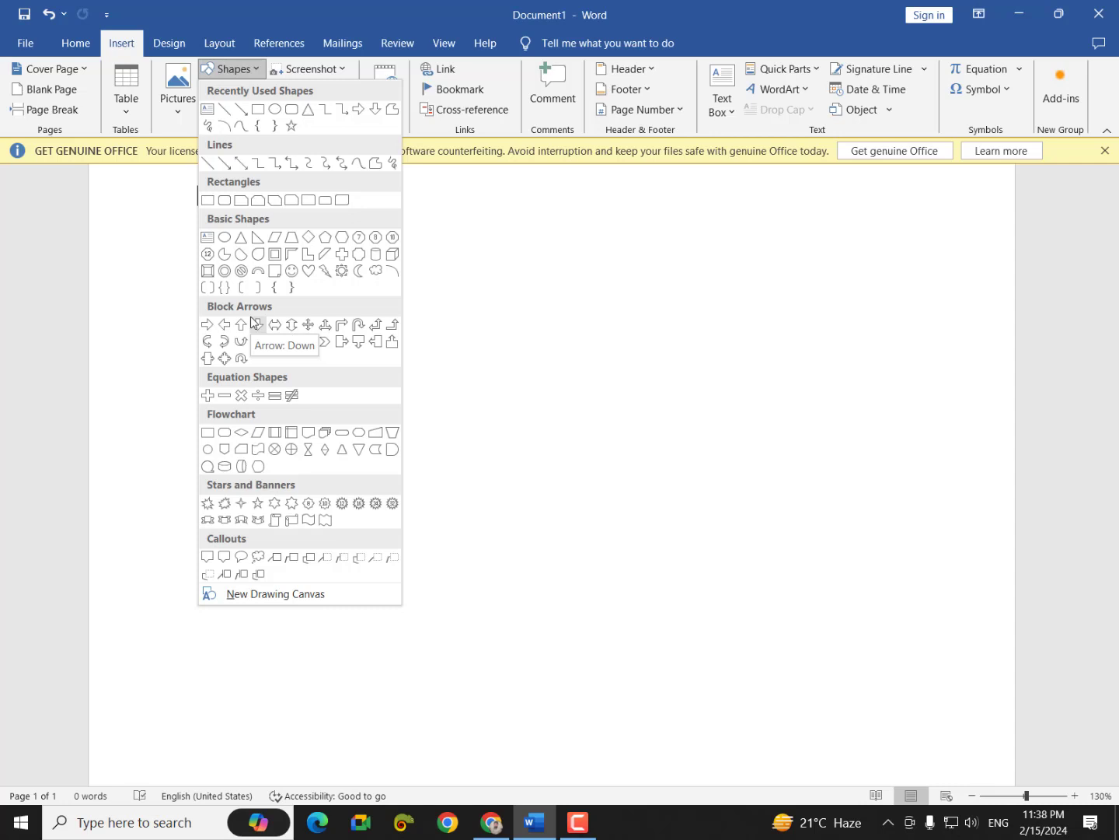
pyautogui.click(257, 109)
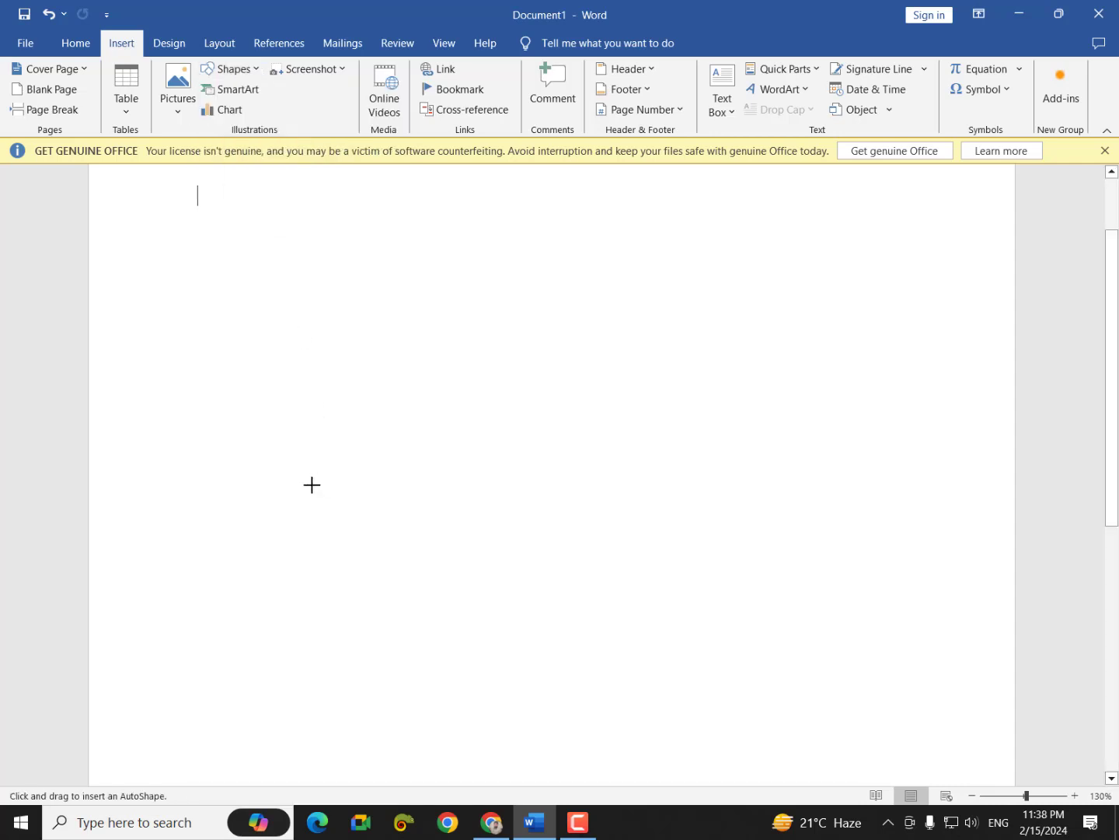
pyautogui.moveTo(255, 398)
pyautogui.mouseDown()
pyautogui.moveTo(311, 625)
pyautogui.moveTo(357, 672)
pyautogui.moveTo(367, 724)
pyautogui.moveTo(413, 716)
pyautogui.mouseUp()
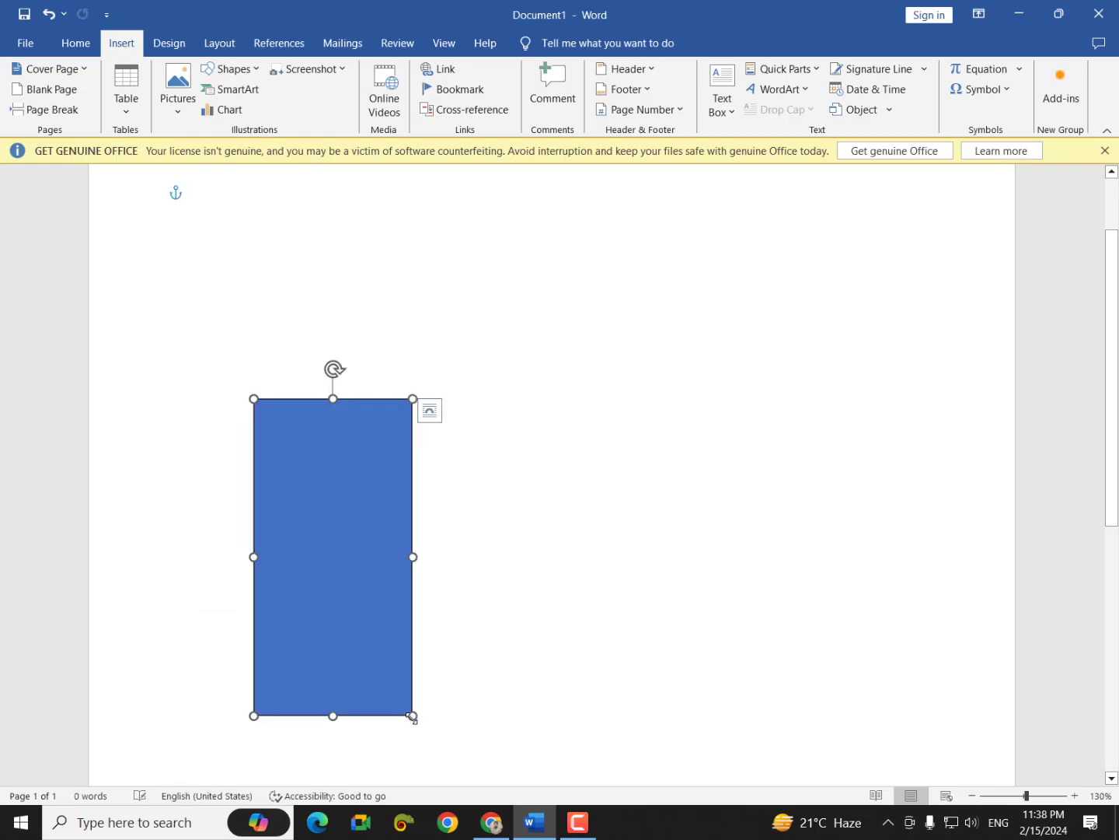
# Step: Add a point near the middle of the rectangle's top edge and pull it up into a peak, making the shape about 3.85" high
pyautogui.rightClick(333, 398)
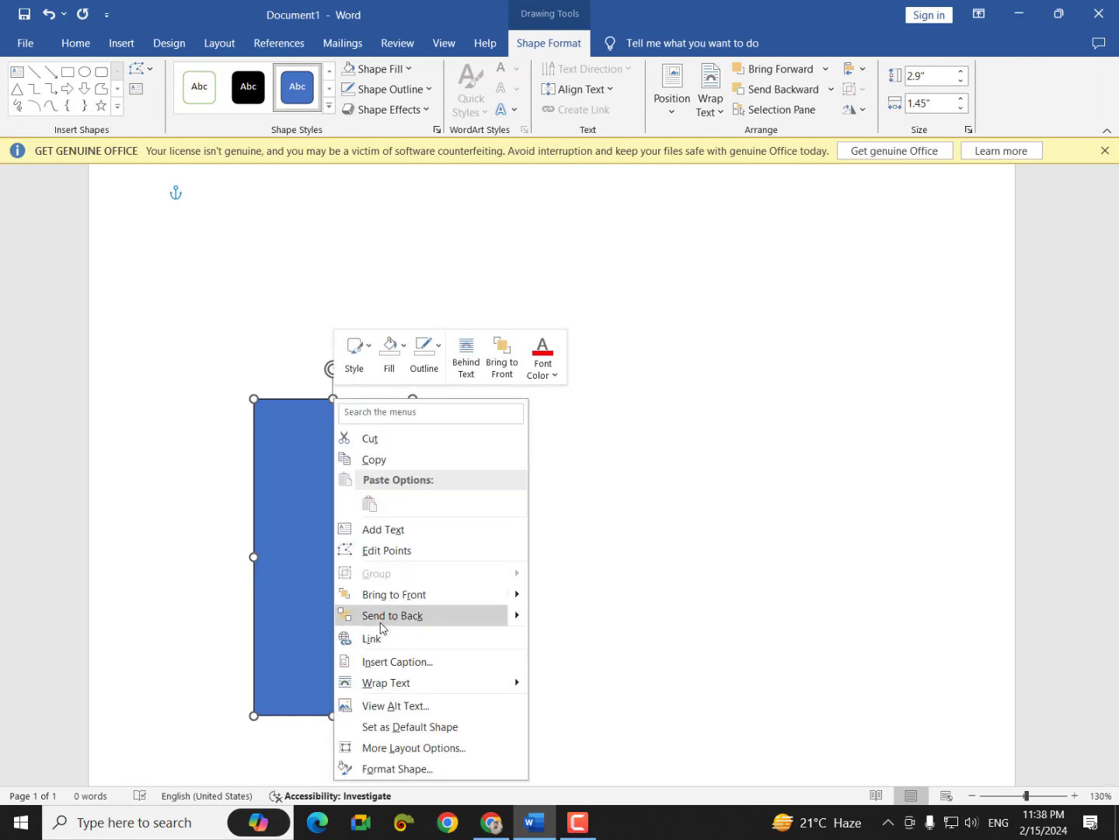
pyautogui.click(391, 549)
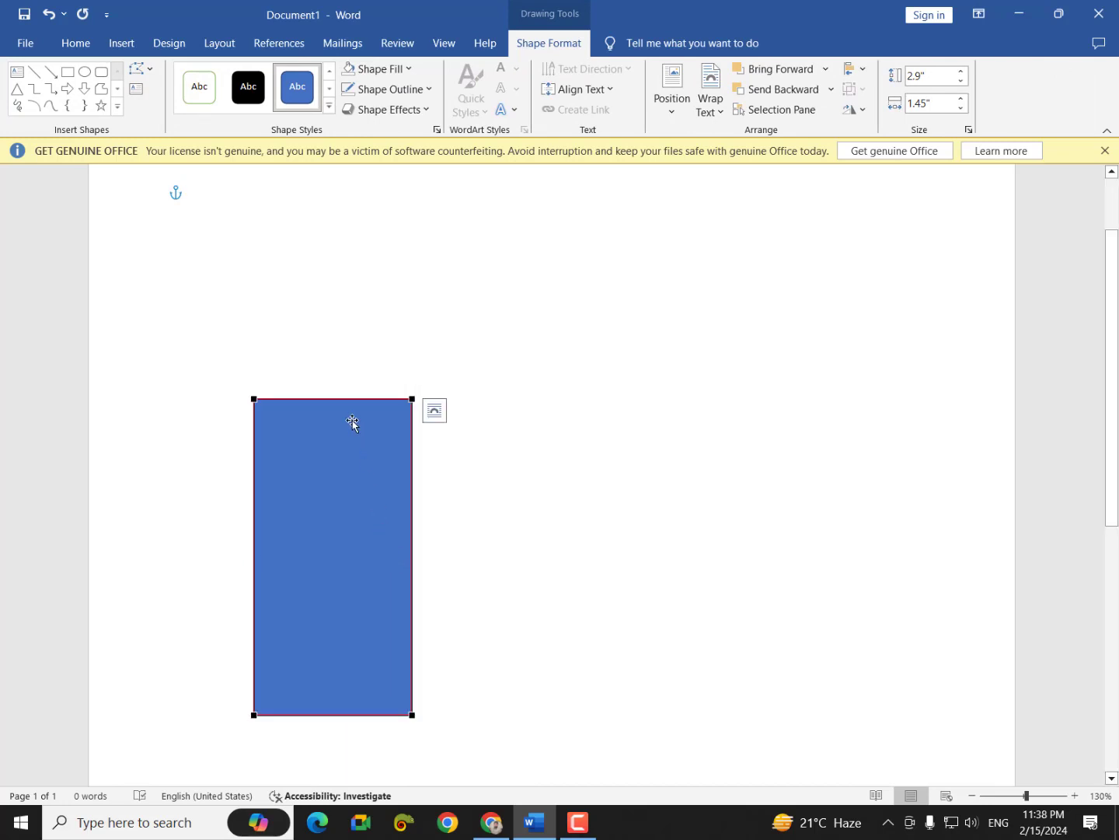
pyautogui.rightClick(327, 398)
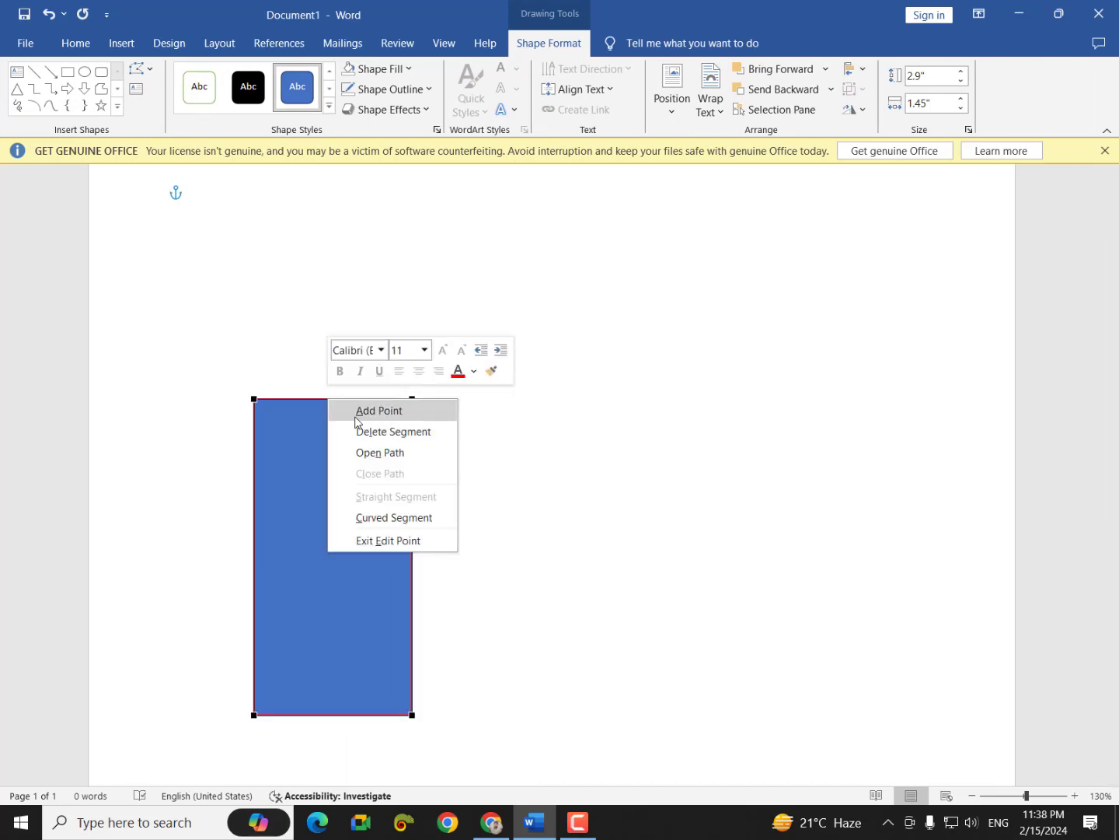
pyautogui.click(358, 415)
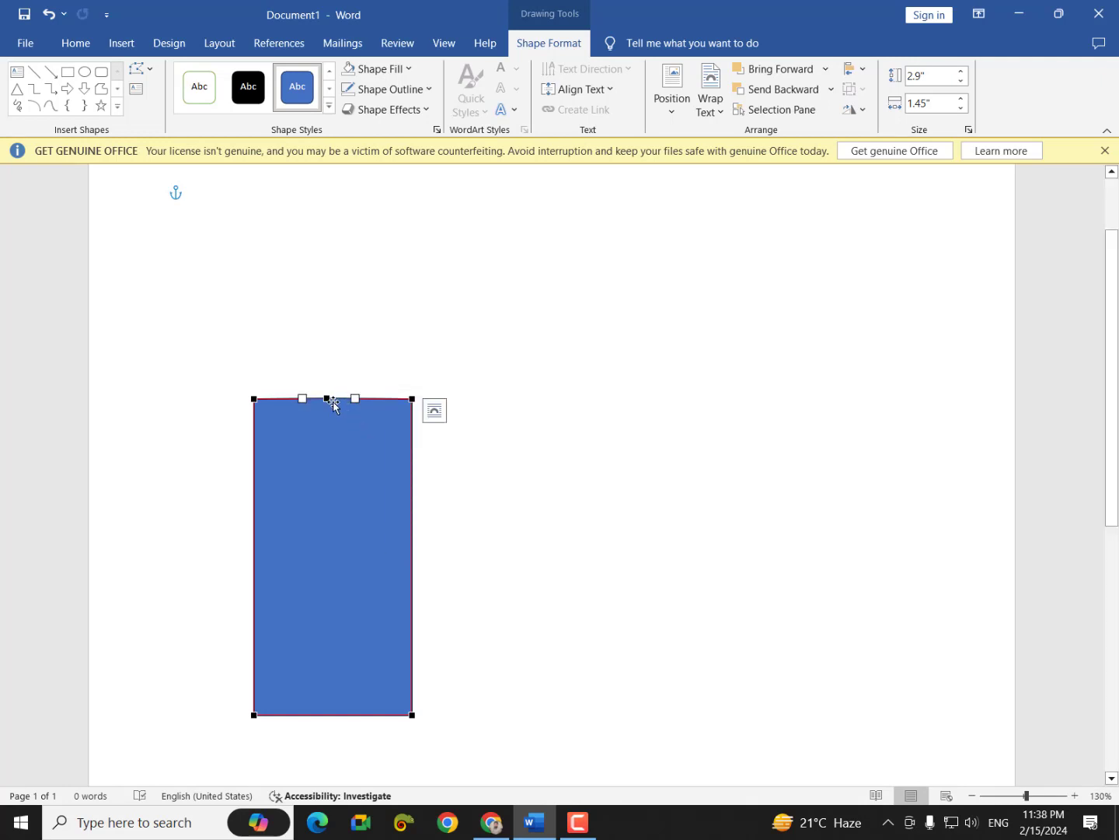
pyautogui.moveTo(327, 398); pyautogui.dragTo(330, 295)
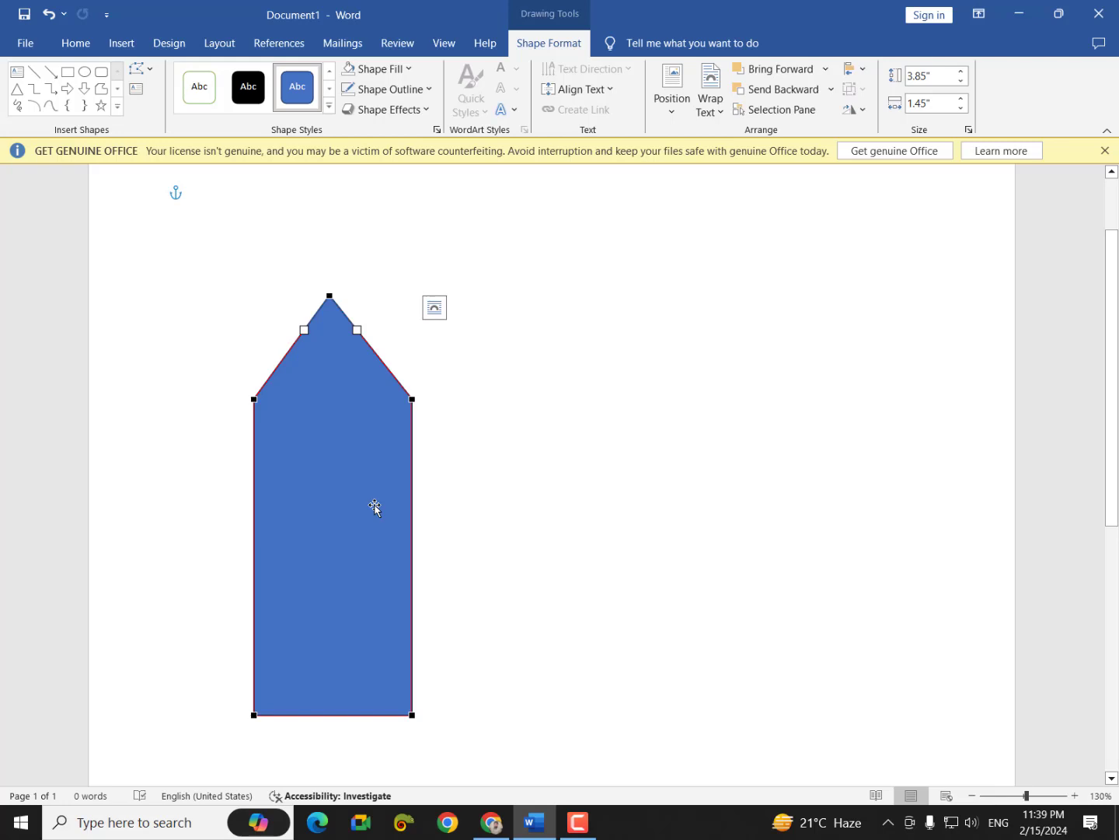
pyautogui.click(469, 482)
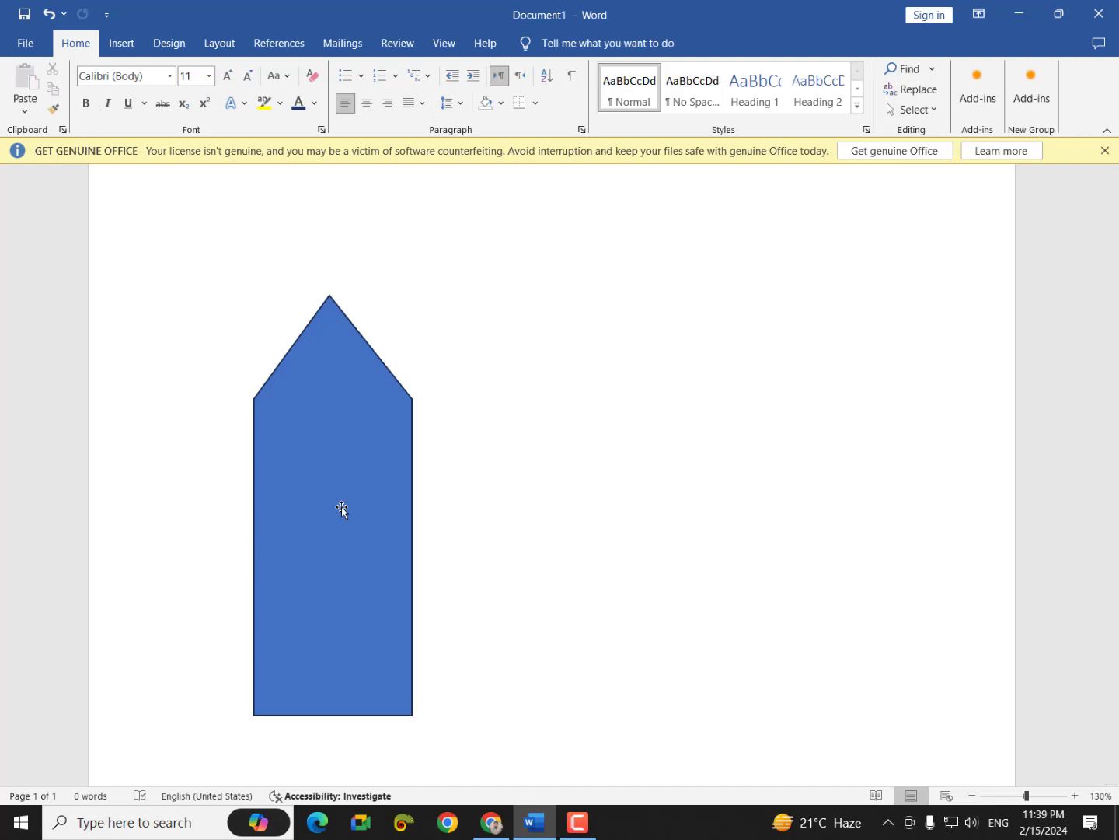
# Step: Apply the fourth preset shape effect, with bevelled edges and a shadow, to the pointed tag shape
pyautogui.rightClick(361, 457)
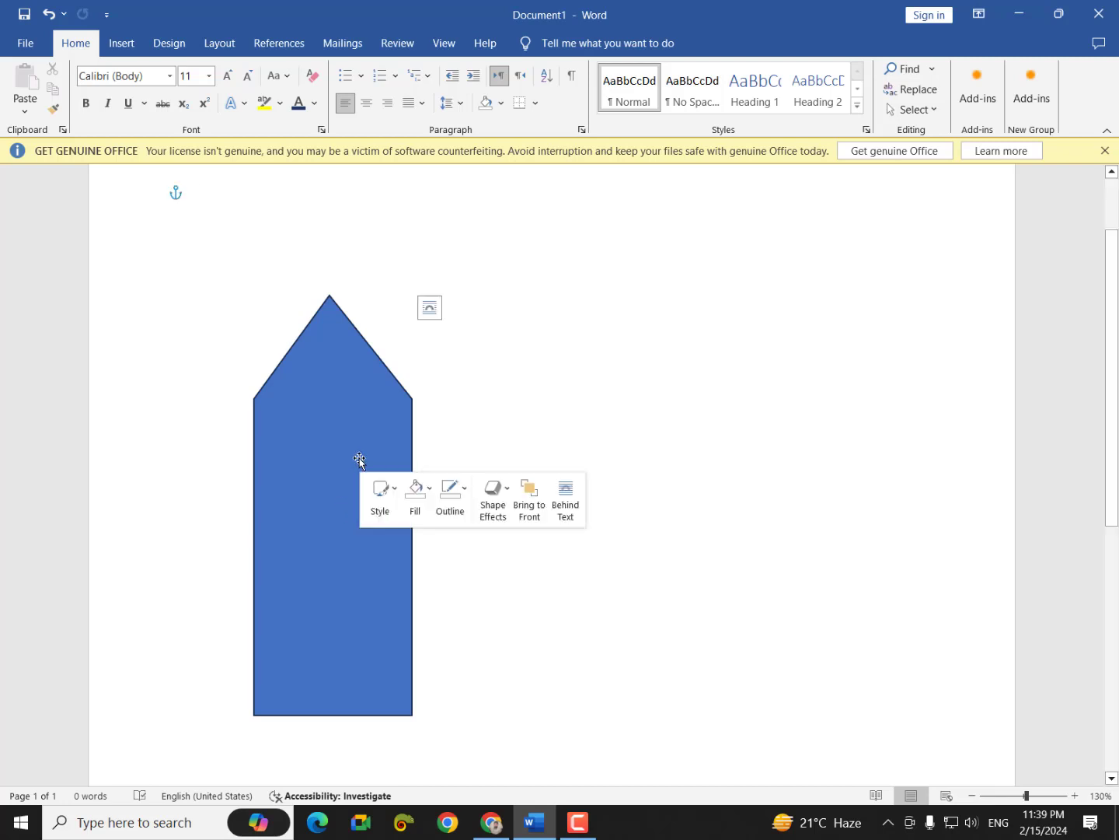
pyautogui.click(644, 389)
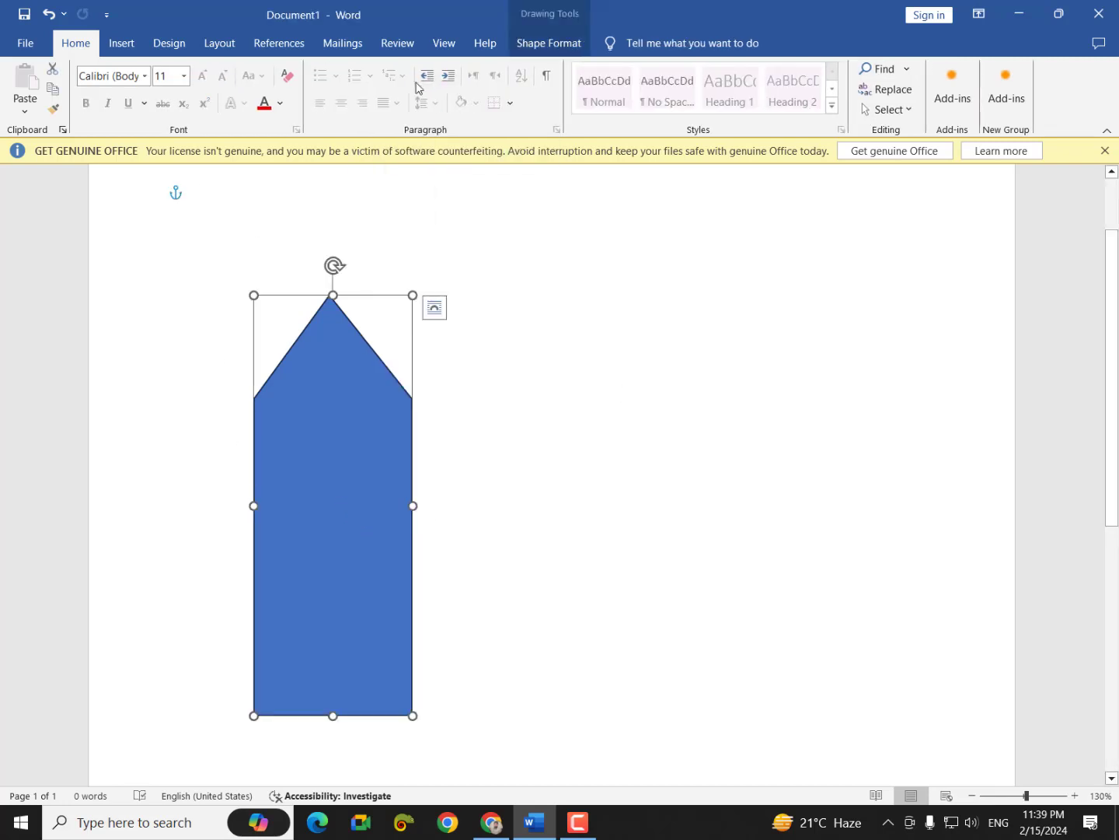
pyautogui.click(542, 46)
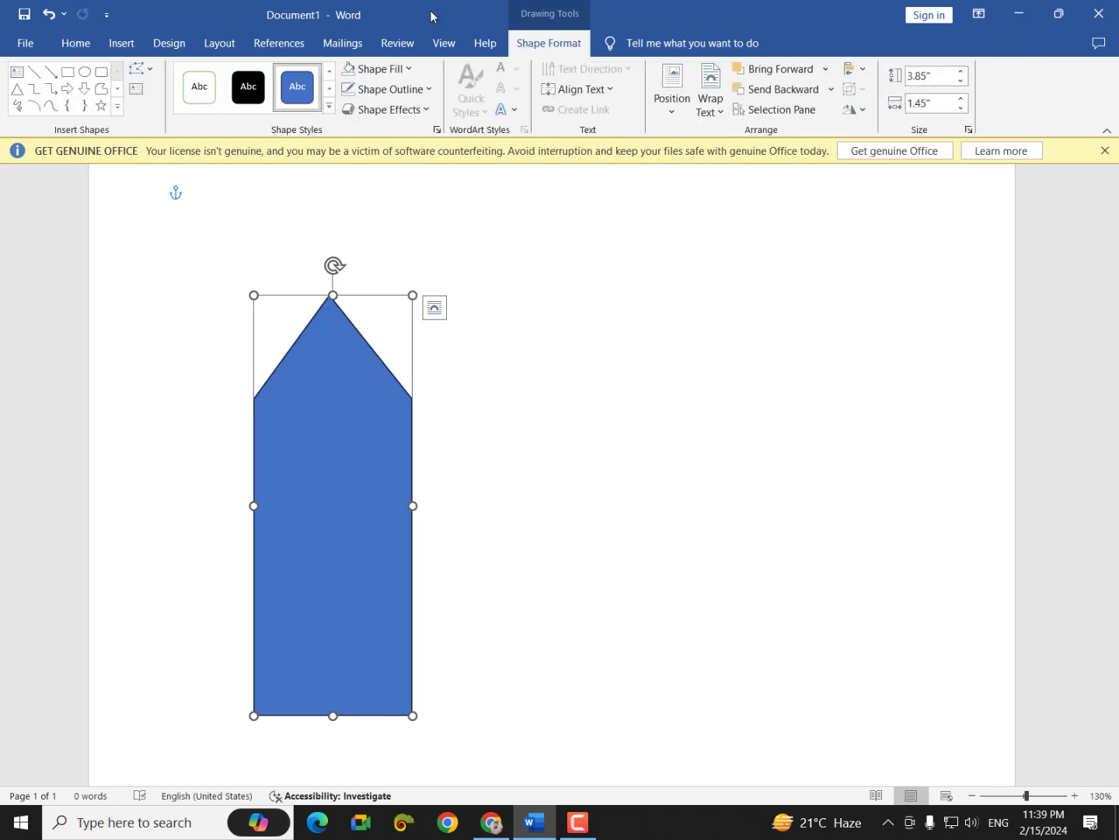
pyautogui.click(411, 111)
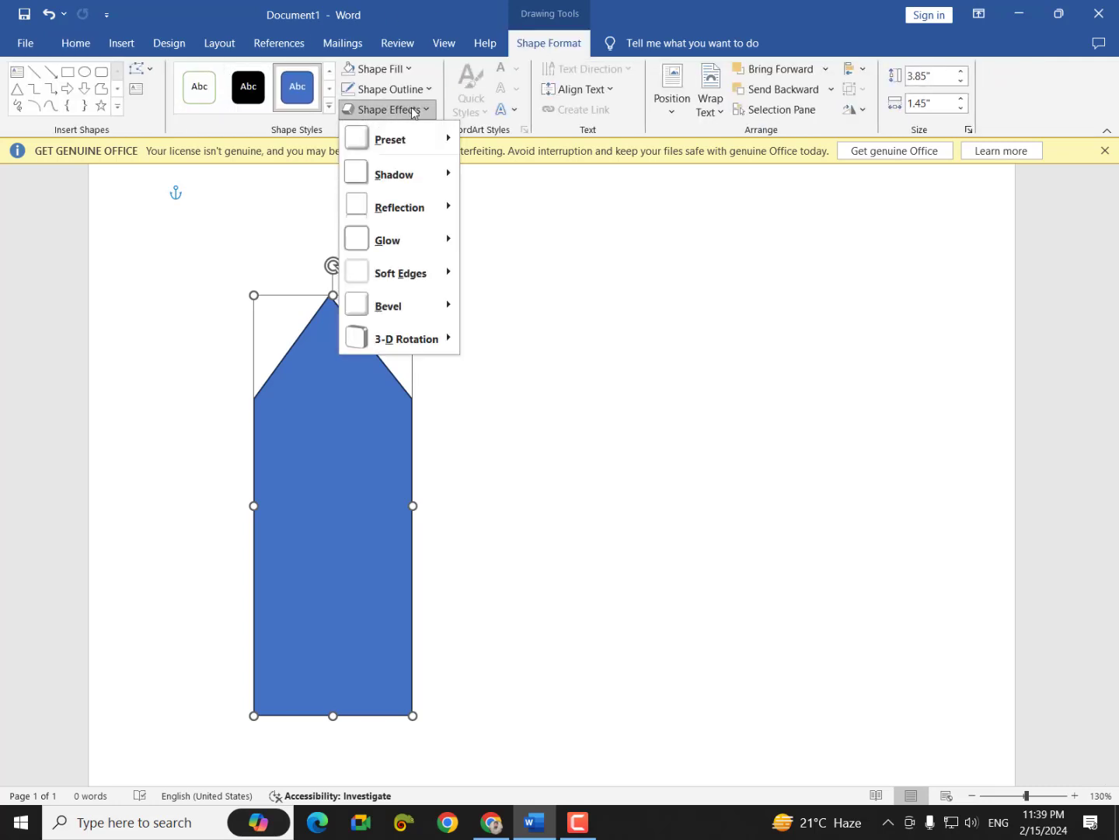
pyautogui.moveTo(391, 139)
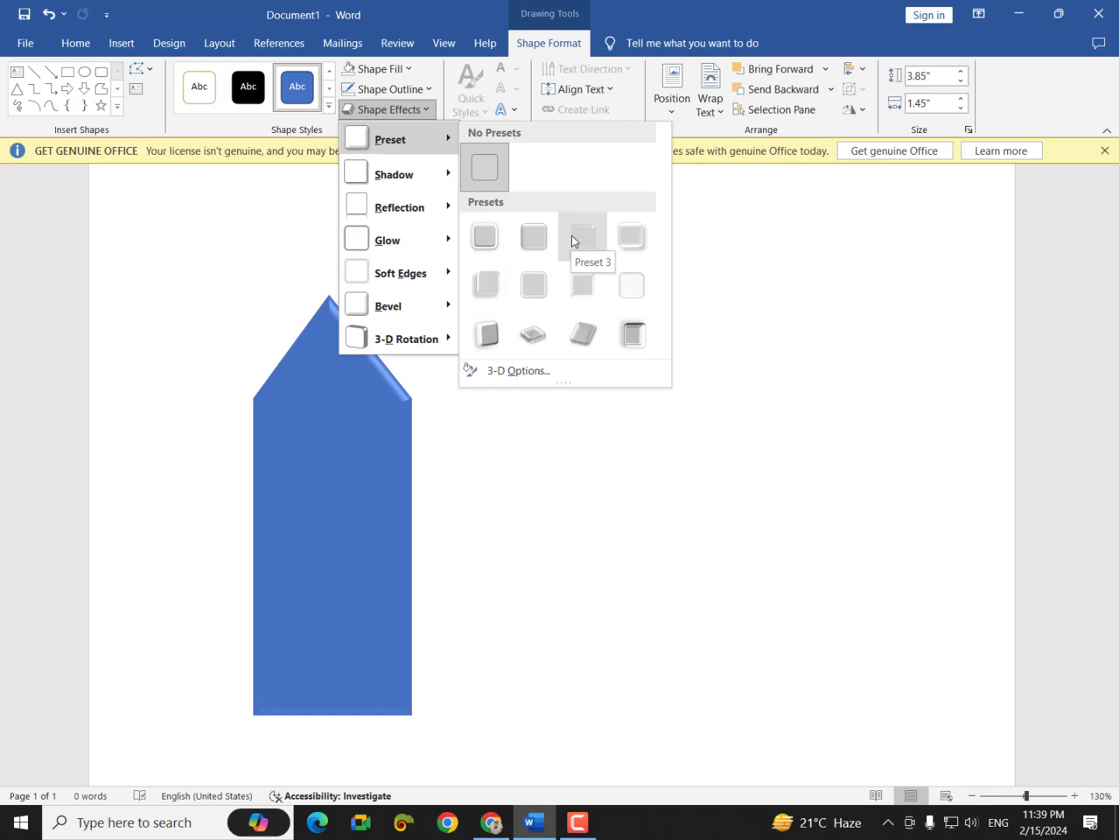
pyautogui.click(629, 247)
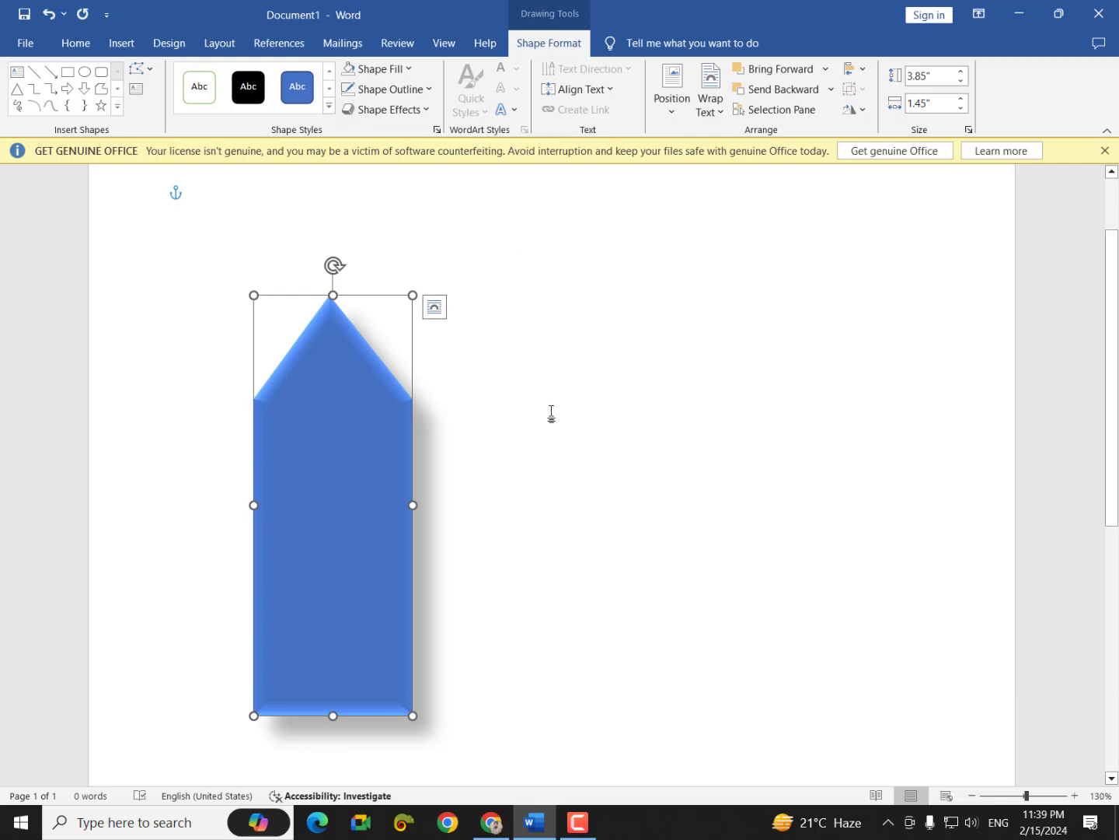
# Step: Switch to Chrome, sample the red-orange FA3B02 from the S tag with Just Color Picker in English, and copy its hex value
pyautogui.click(491, 822)
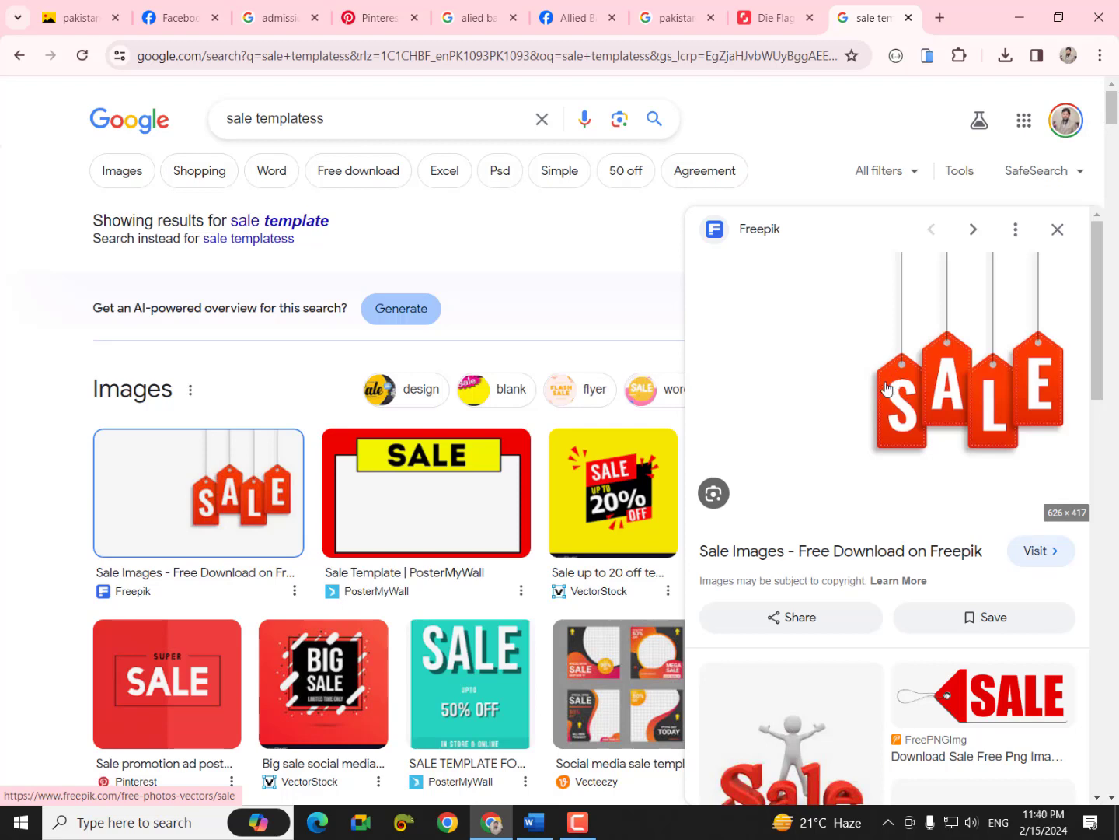
pyautogui.click(400, 824)
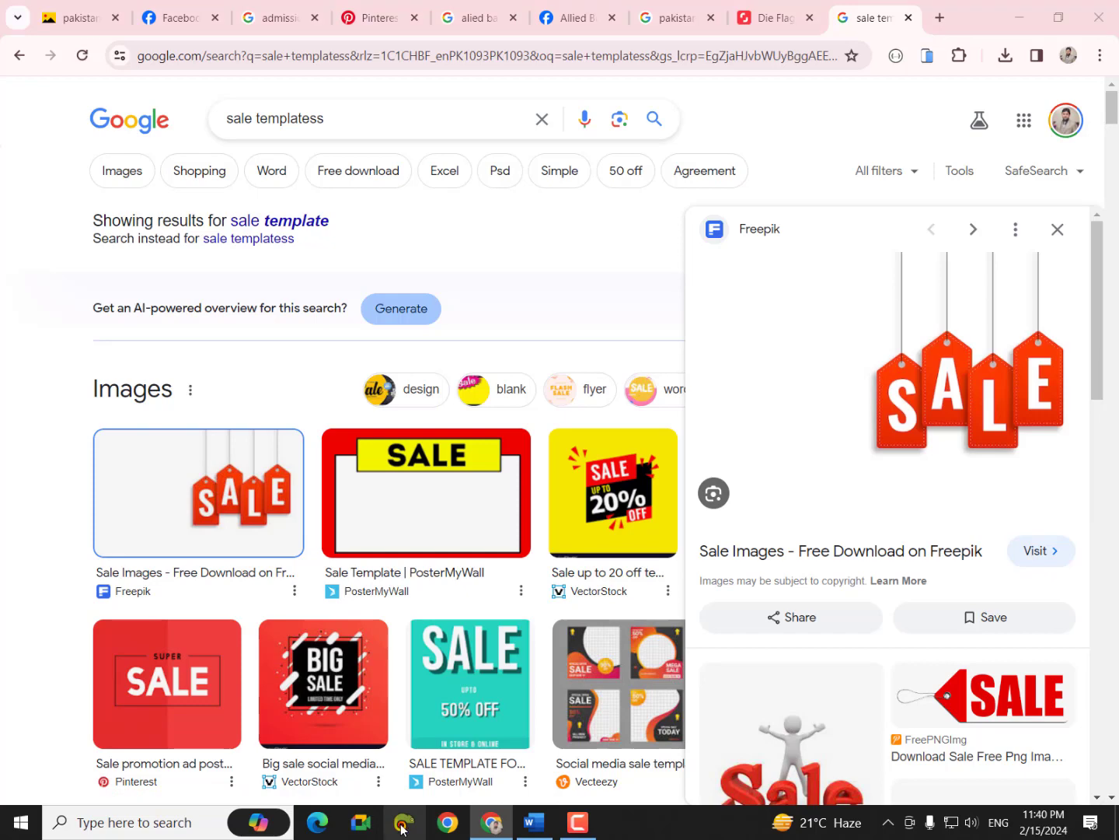
pyautogui.click(612, 434)
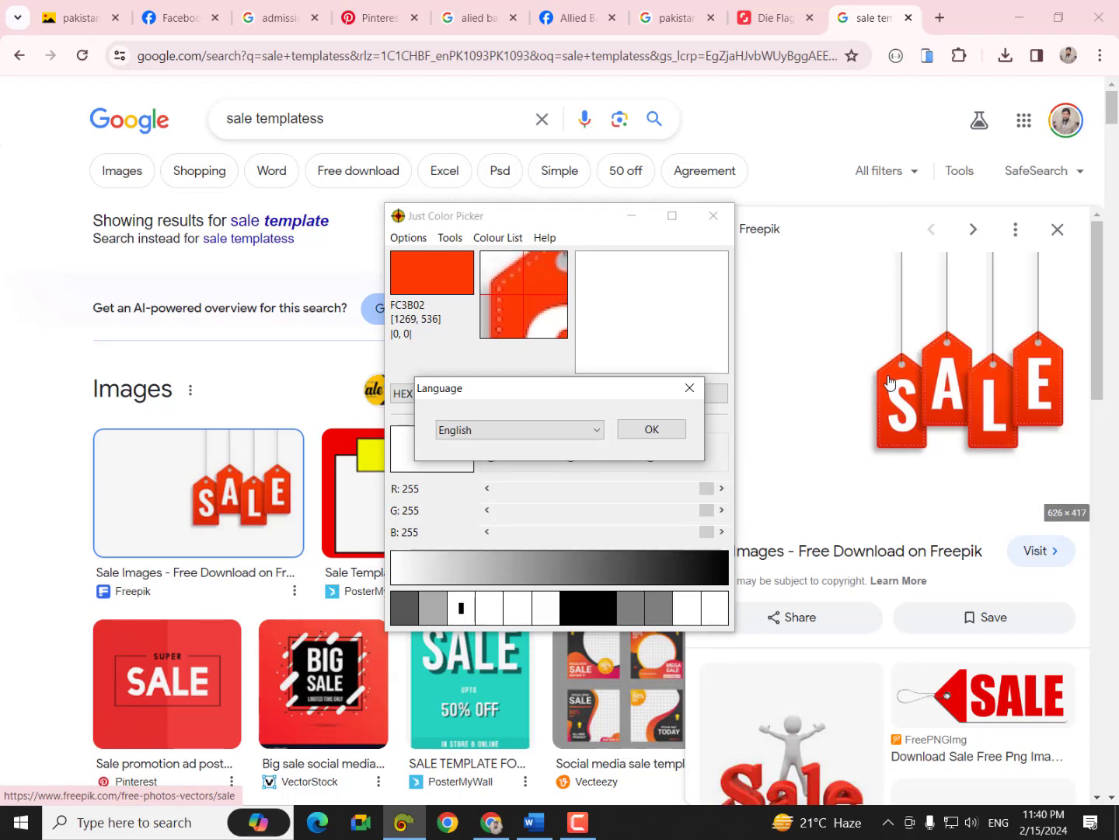
pyautogui.click(659, 430)
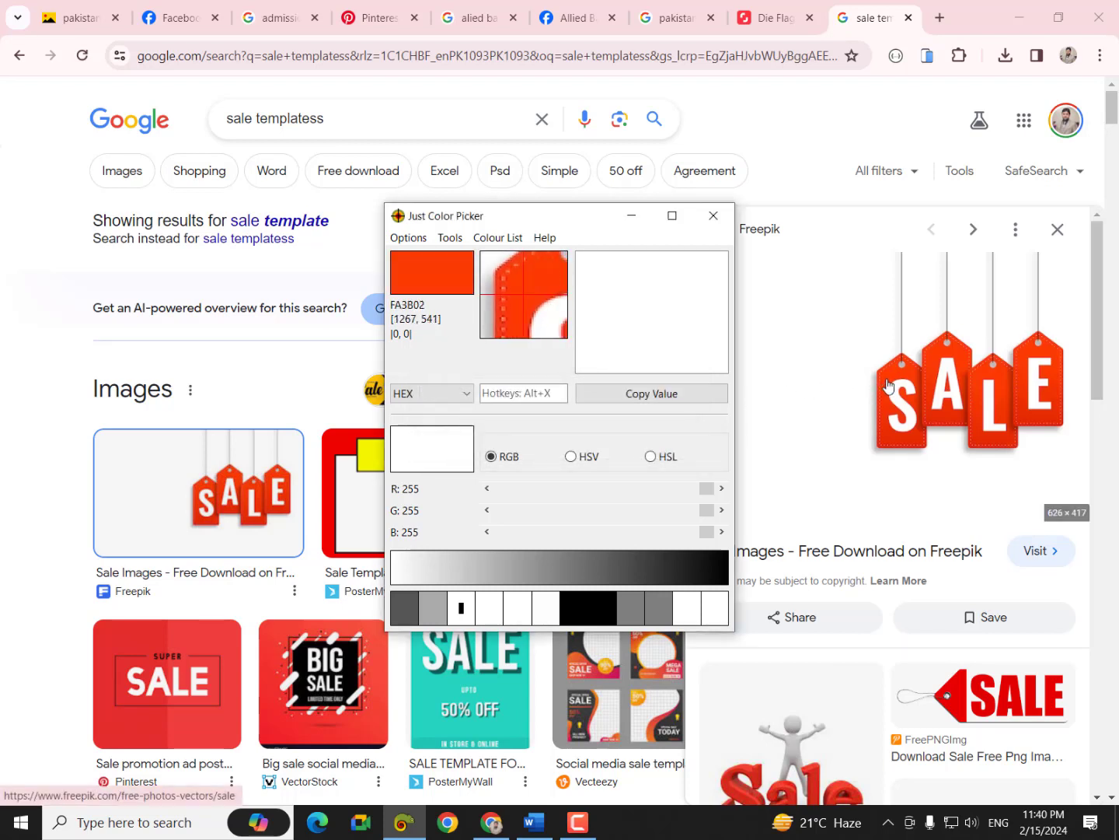
pyautogui.hotkey('alt', 'x')
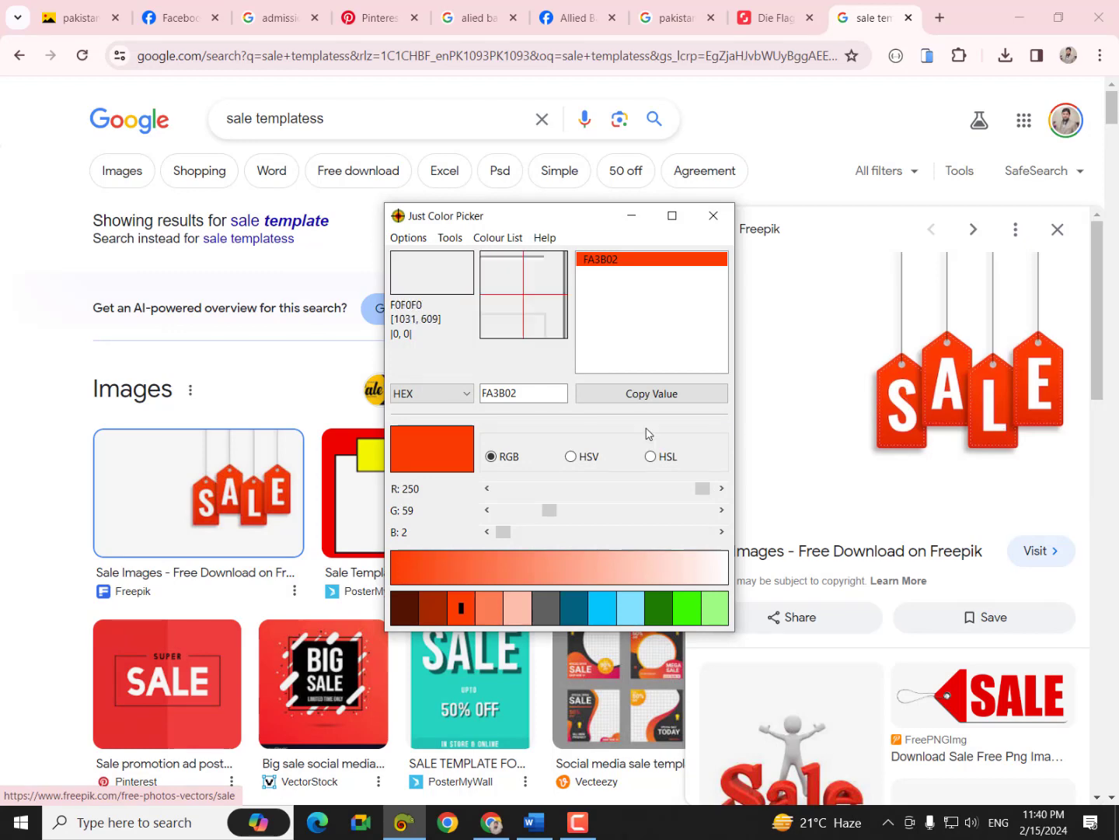
pyautogui.click(657, 405)
pyautogui.click(631, 215)
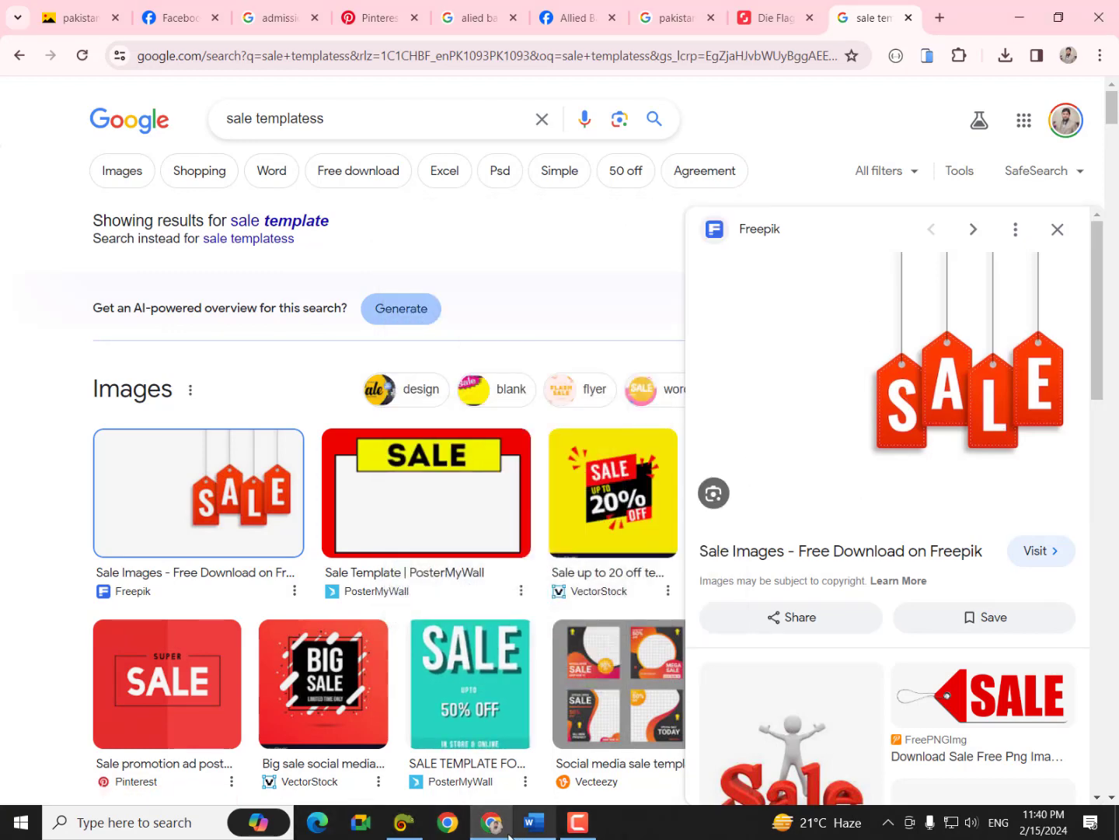
# Step: Switch to Word and fill the pointed tag shape with the custom hex colour FA3B02
pyautogui.click(533, 823)
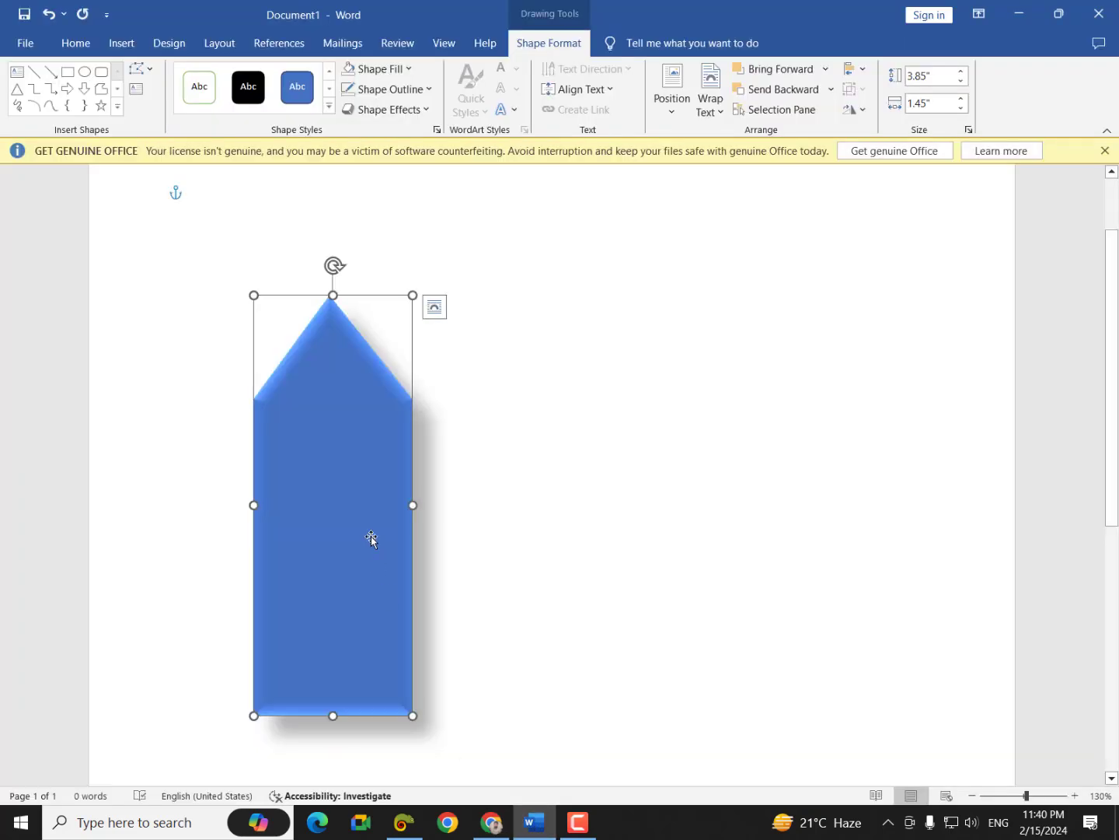
pyautogui.click(404, 70)
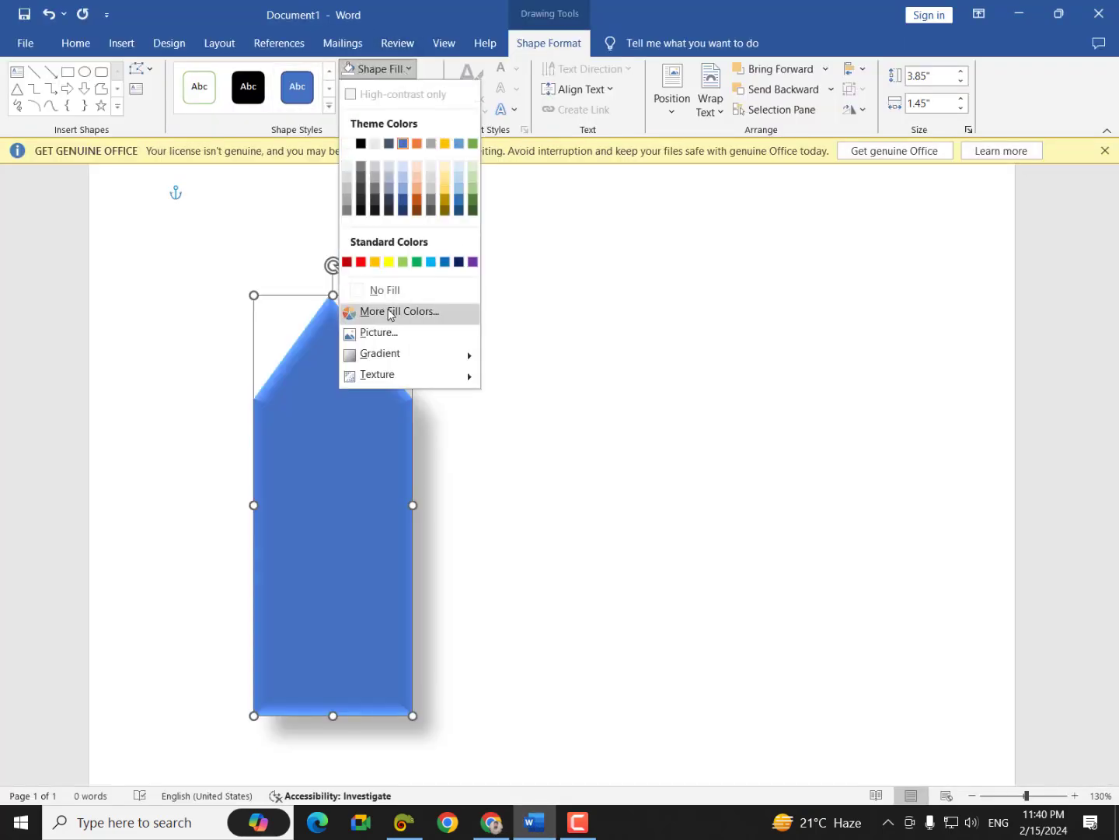
pyautogui.click(389, 312)
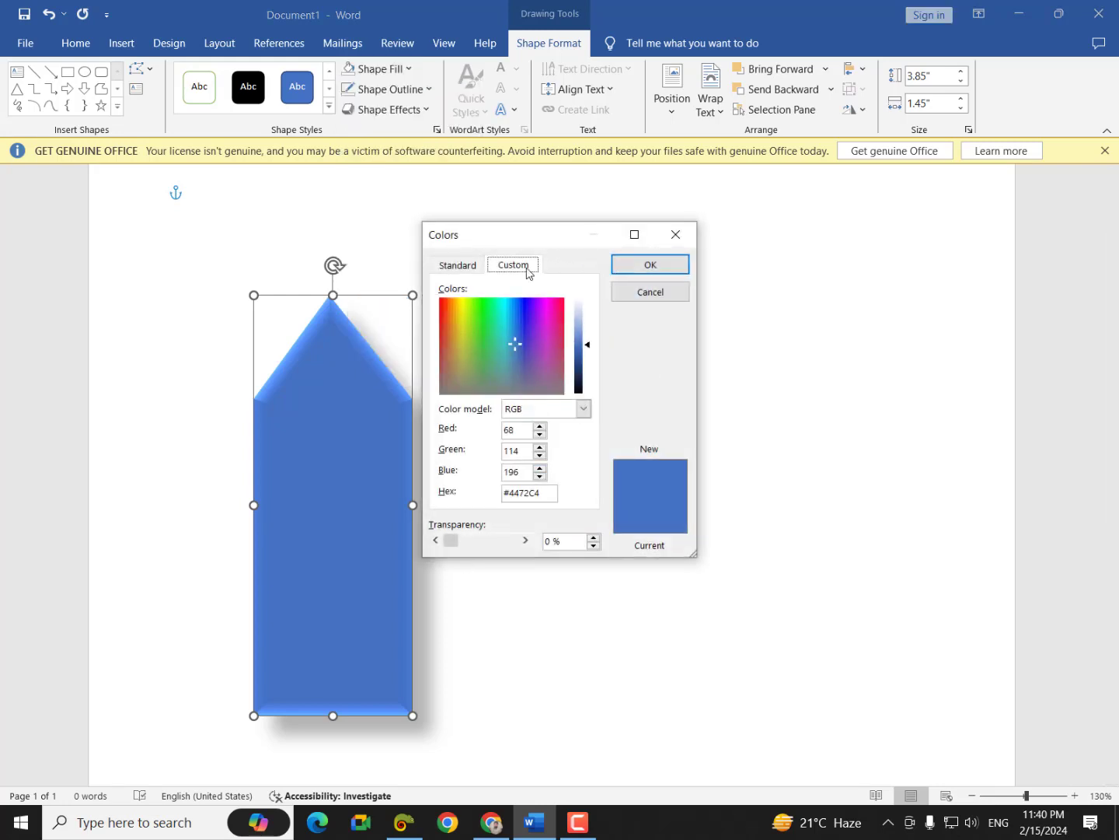
pyautogui.moveTo(549, 496); pyautogui.dragTo(507, 504)
pyautogui.write('FA3B02')
pyautogui.press('Return')
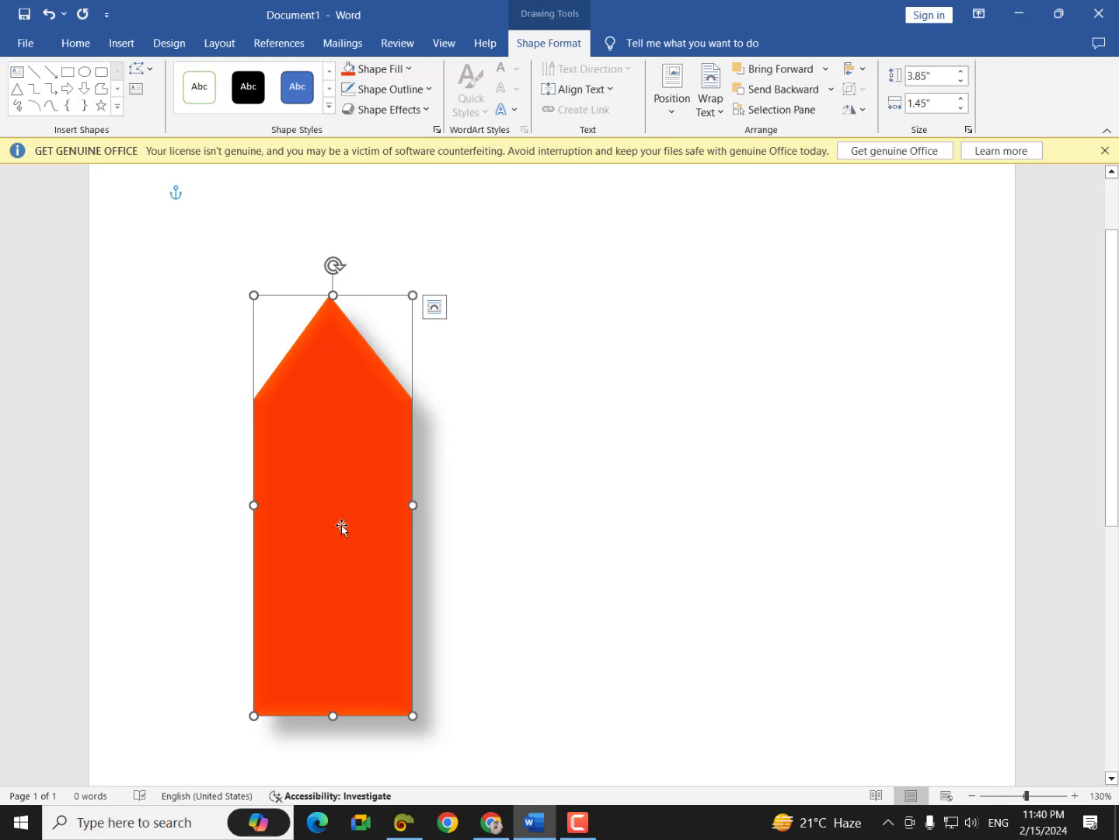
pyautogui.click(535, 664)
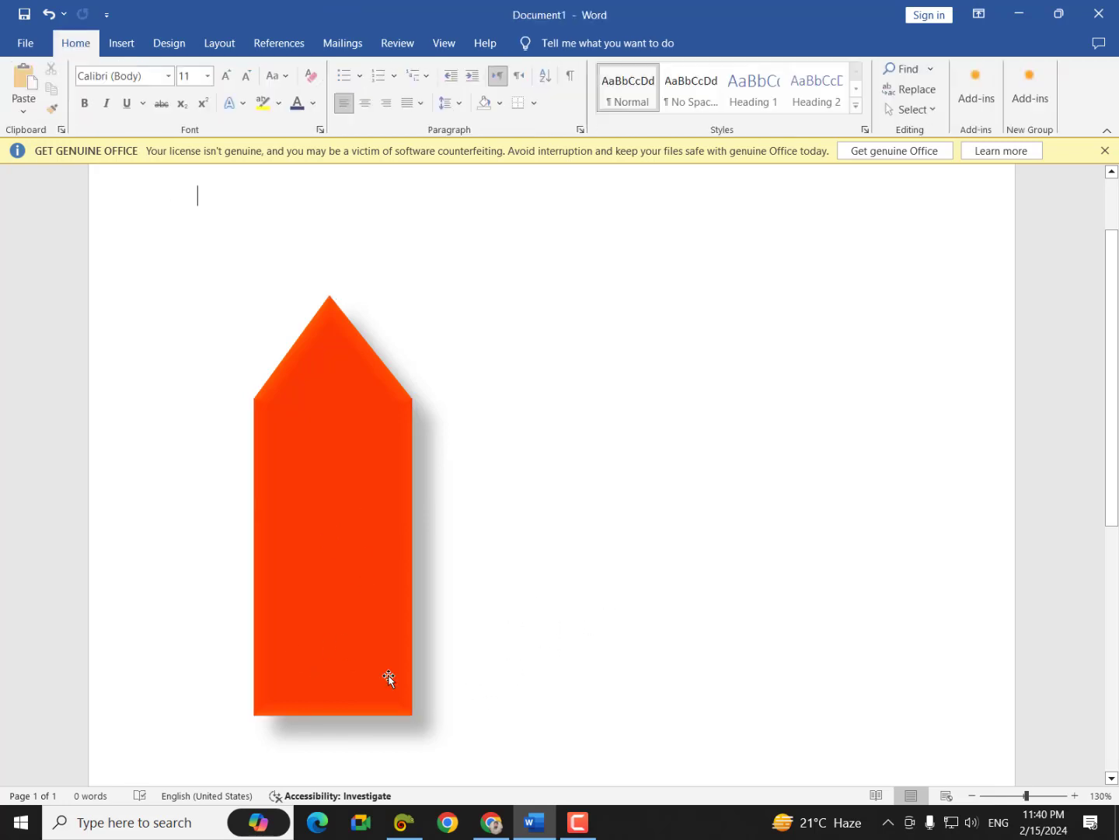
# Step: Check the SALE tags reference in Chrome, return to Word, and duplicate the red-orange tag shape
pyautogui.click(497, 824)
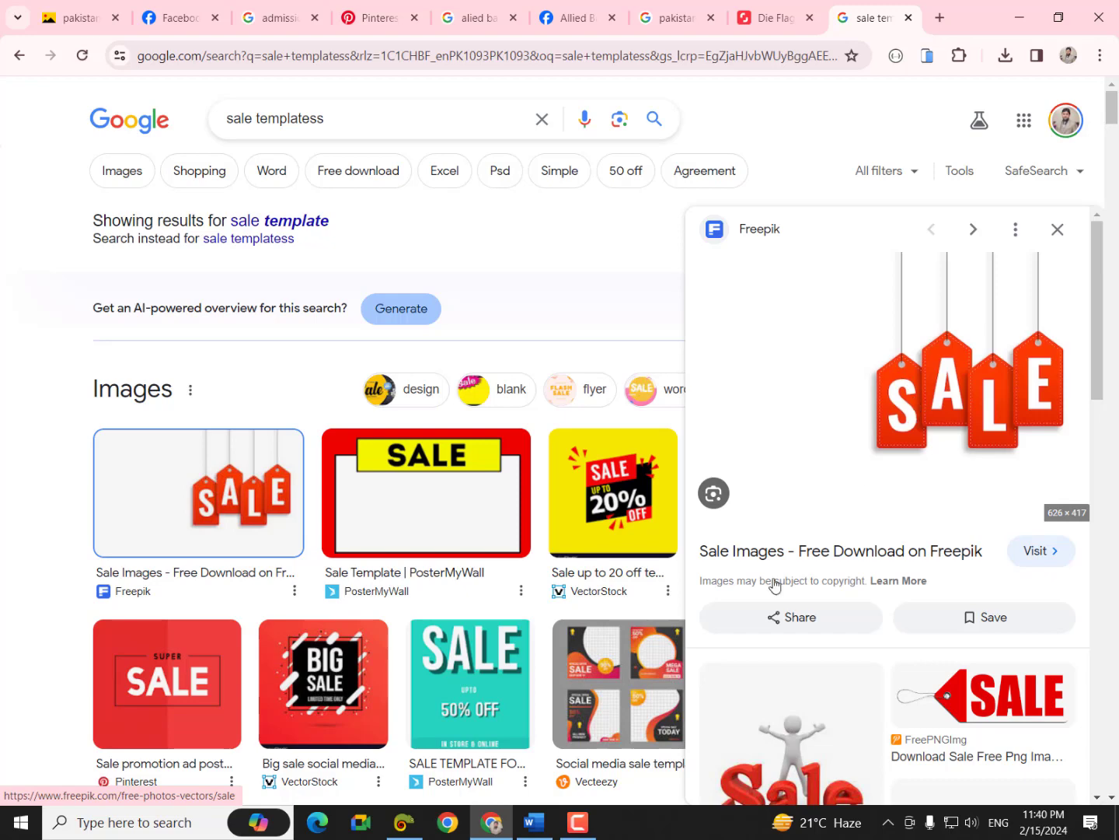
pyautogui.click(534, 822)
pyautogui.click(374, 539)
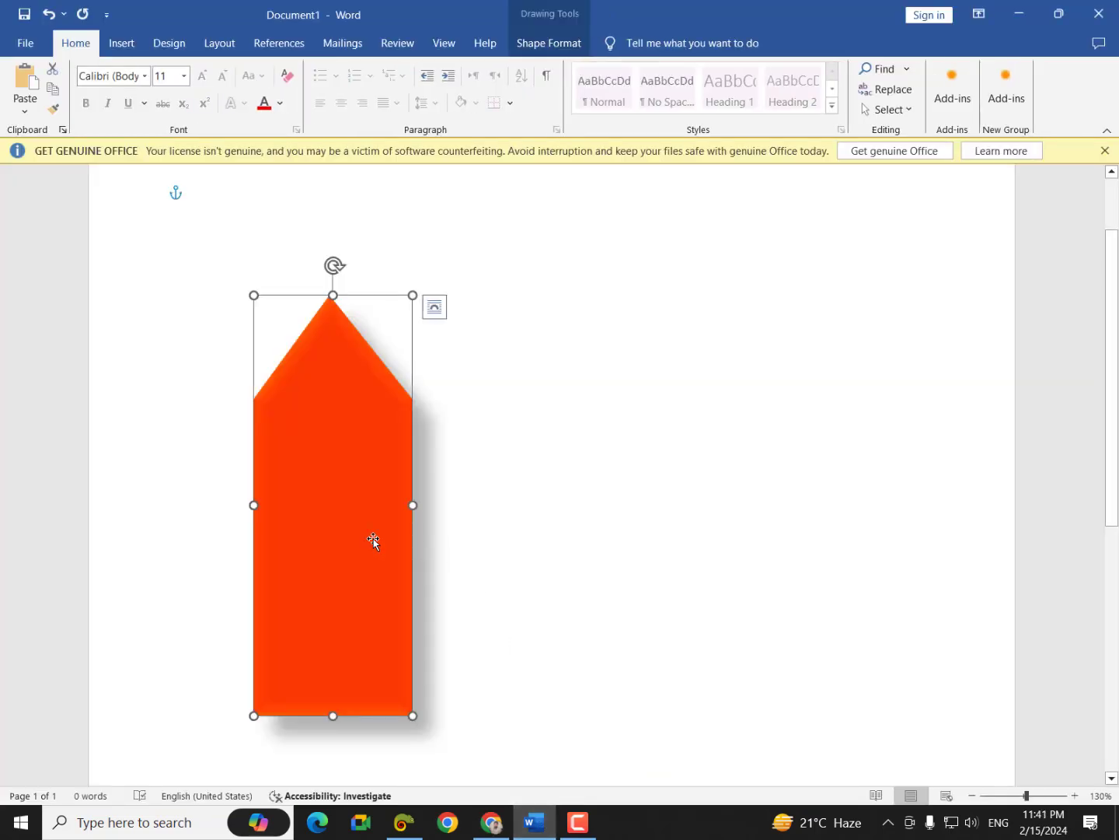
pyautogui.hotkey('ctrl', 'd')
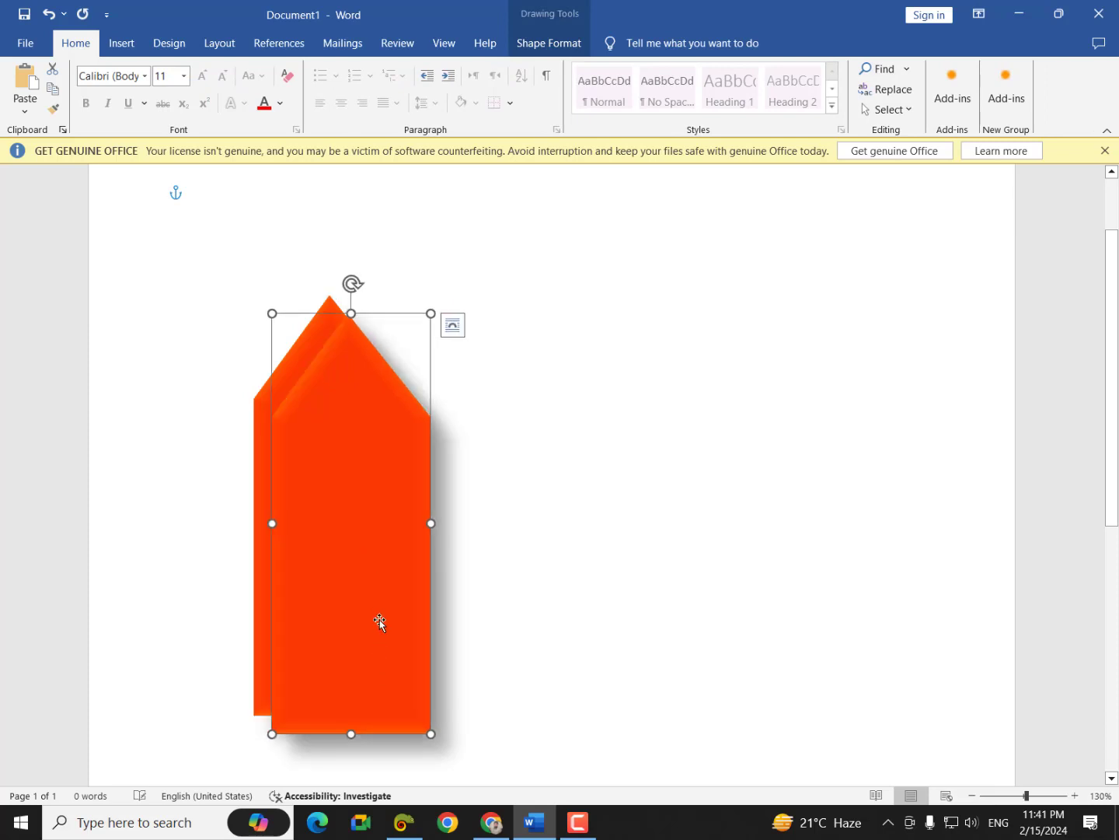